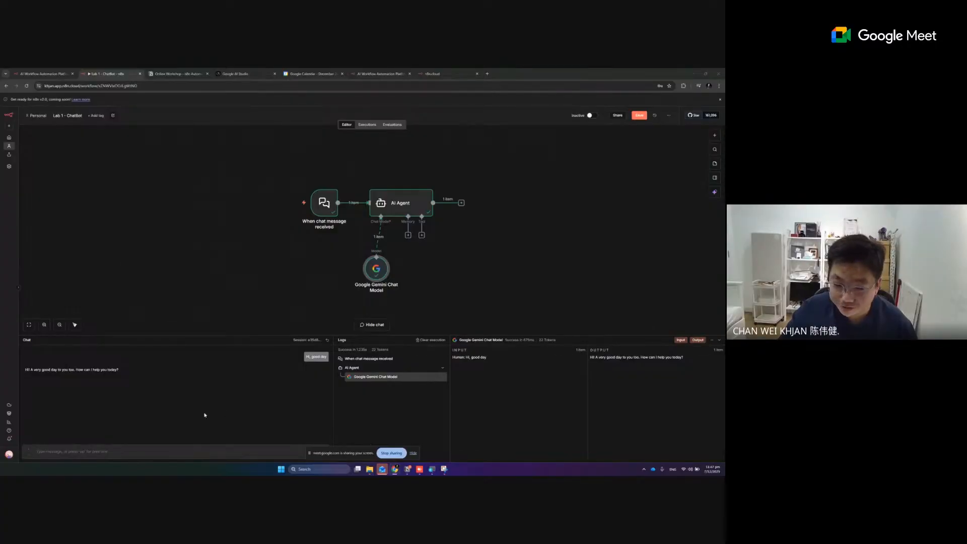
pyautogui.click(117, 448)
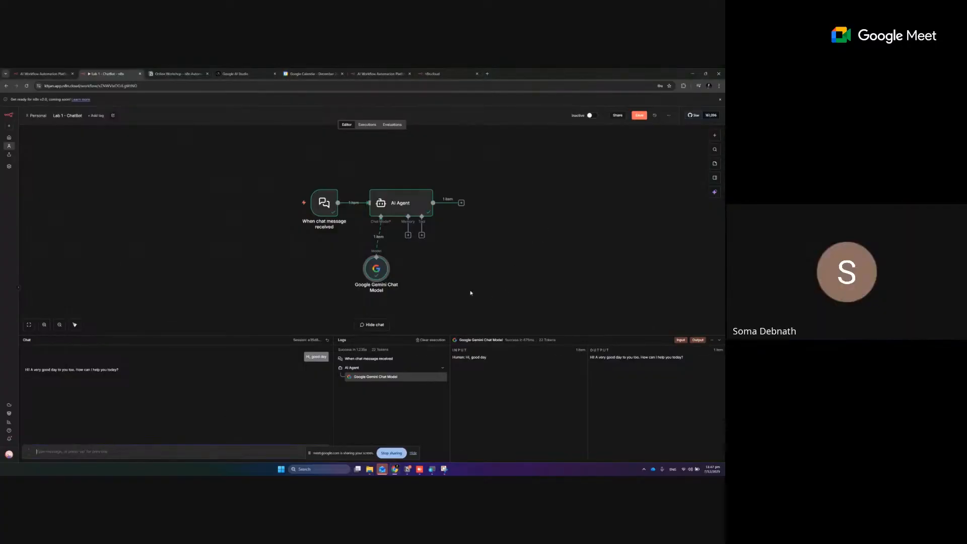
pyautogui.scroll(2, 498, 287)
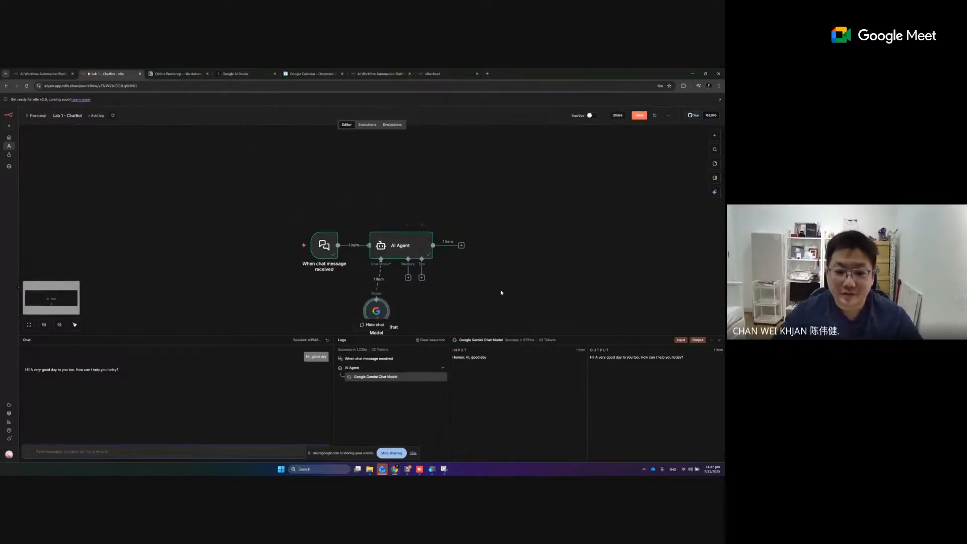
pyautogui.scroll(2, 500, 285)
pyautogui.scroll(-1, 500, 285)
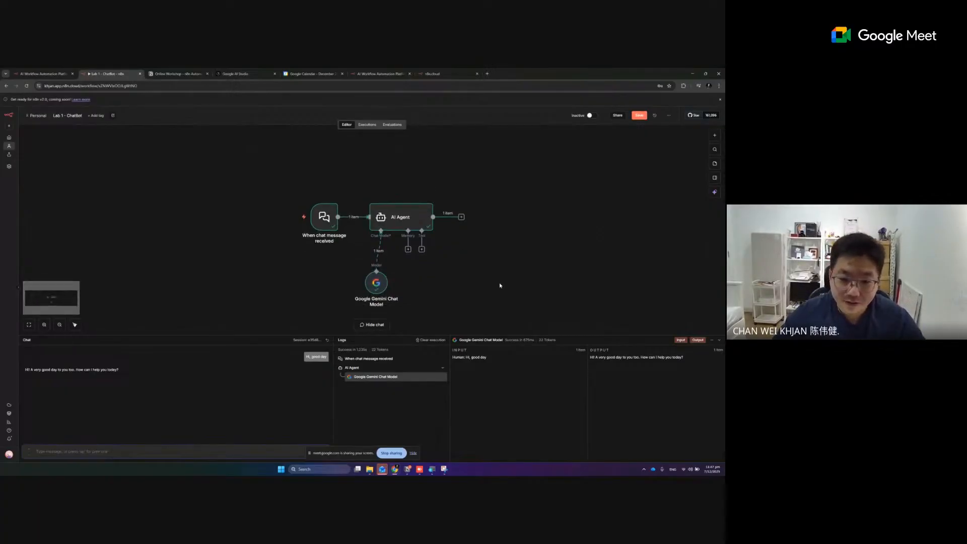
pyautogui.scroll(3, 501, 286)
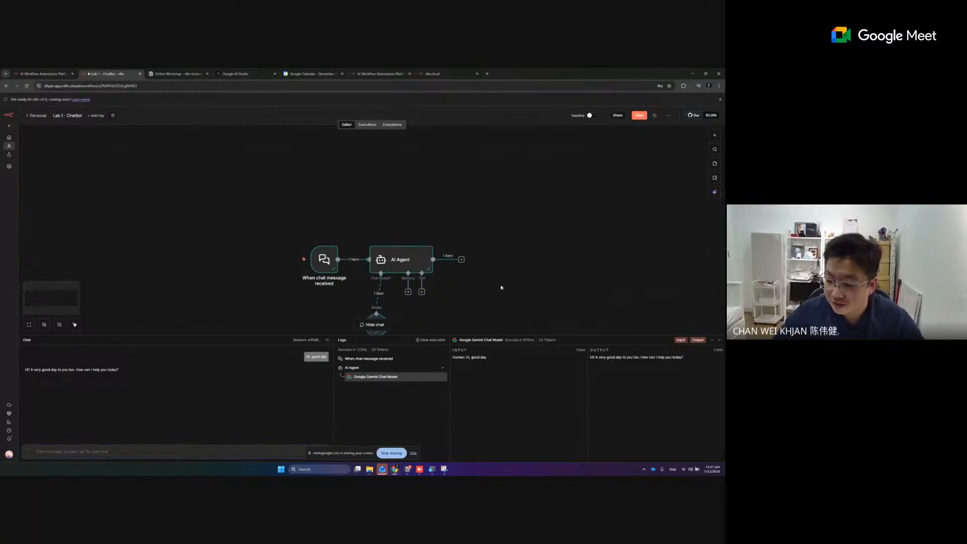
pyautogui.scroll(-3, 499, 285)
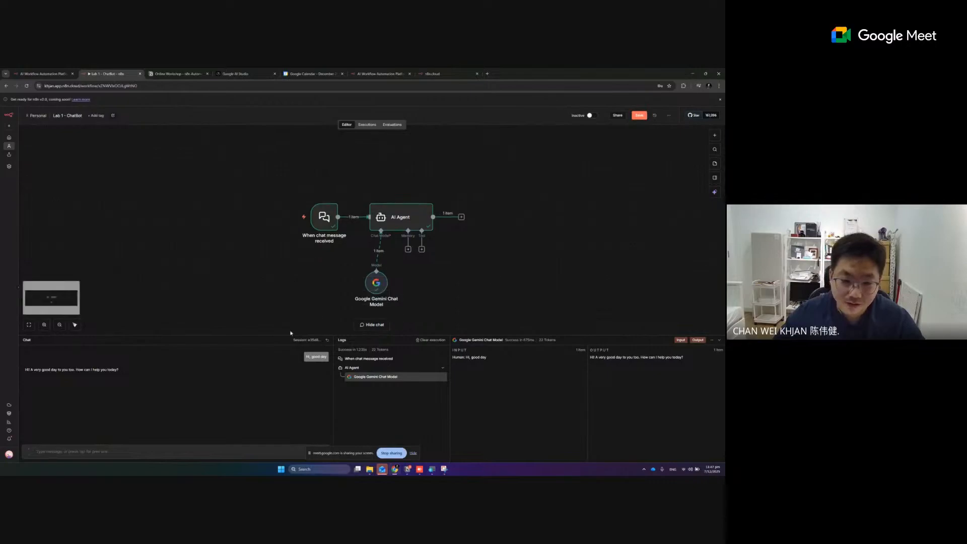
# Step: Choose models/gemini-2.5-flash as the model in the Google Gemini Chat Model node and return to the canvas
pyautogui.doubleClick(373, 288)
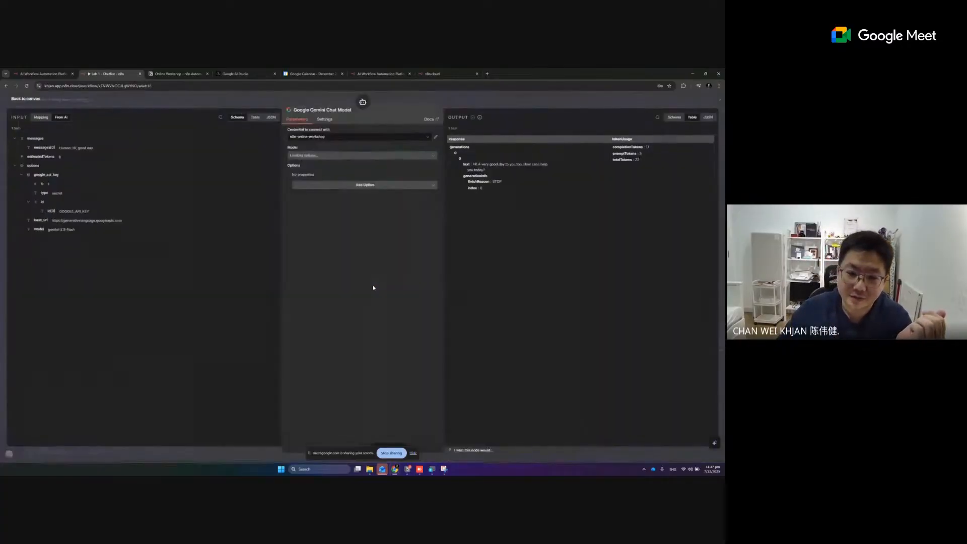
pyautogui.click(372, 156)
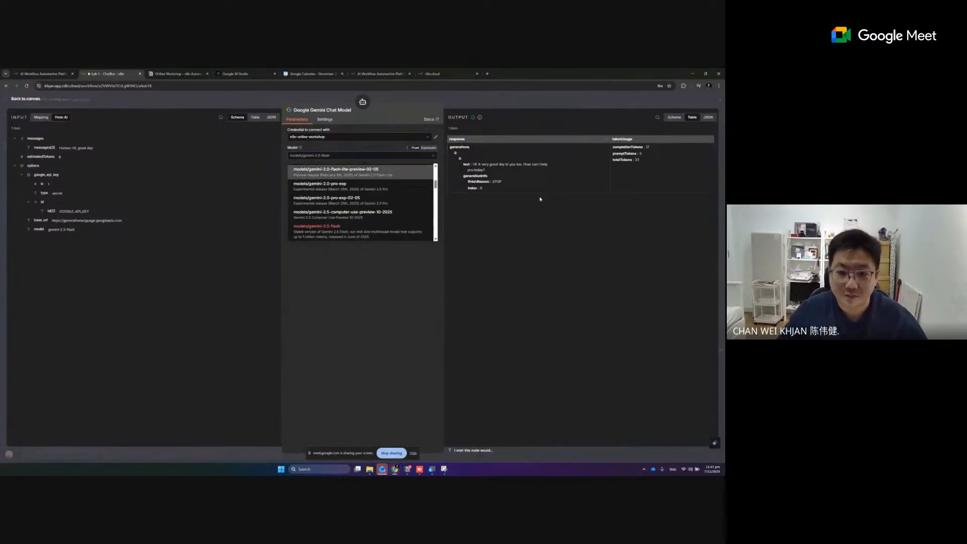
pyautogui.scroll(-1, 372, 194)
pyautogui.scroll(-10, 372, 196)
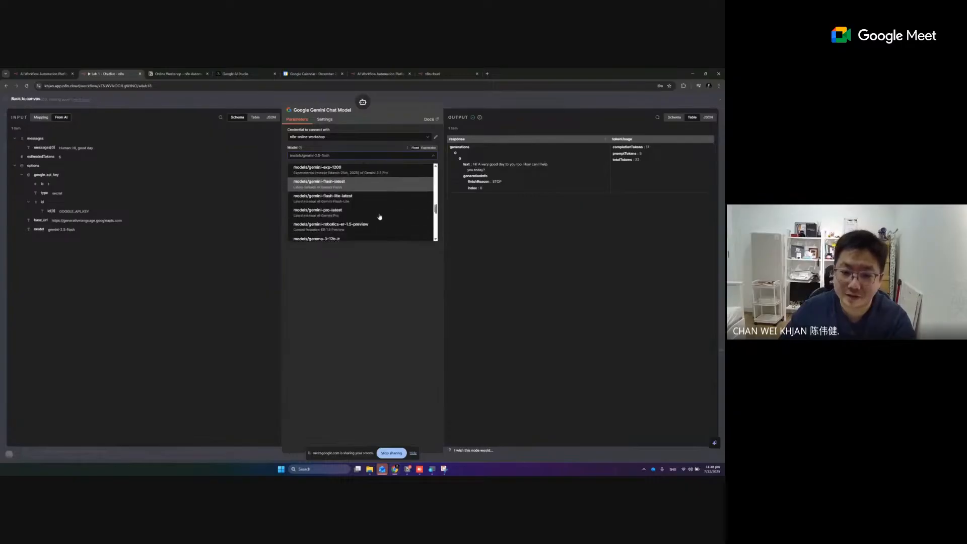
pyautogui.scroll(8, 382, 212)
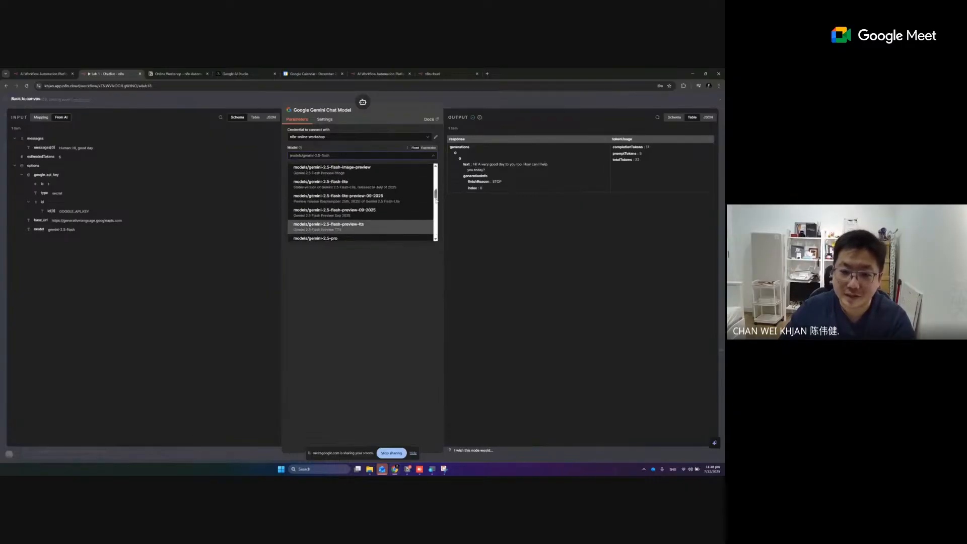
pyautogui.moveTo(436, 195); pyautogui.dragTo(437, 184)
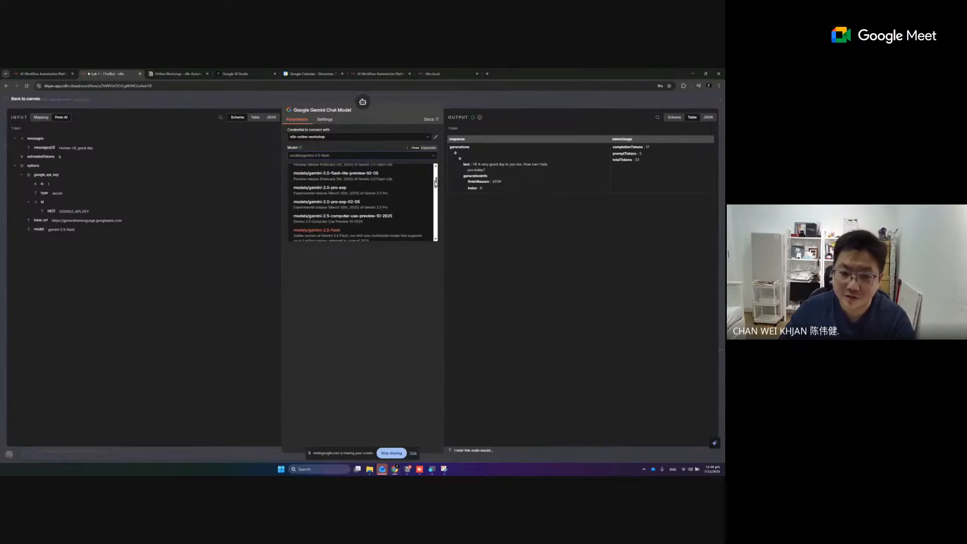
pyautogui.click(335, 237)
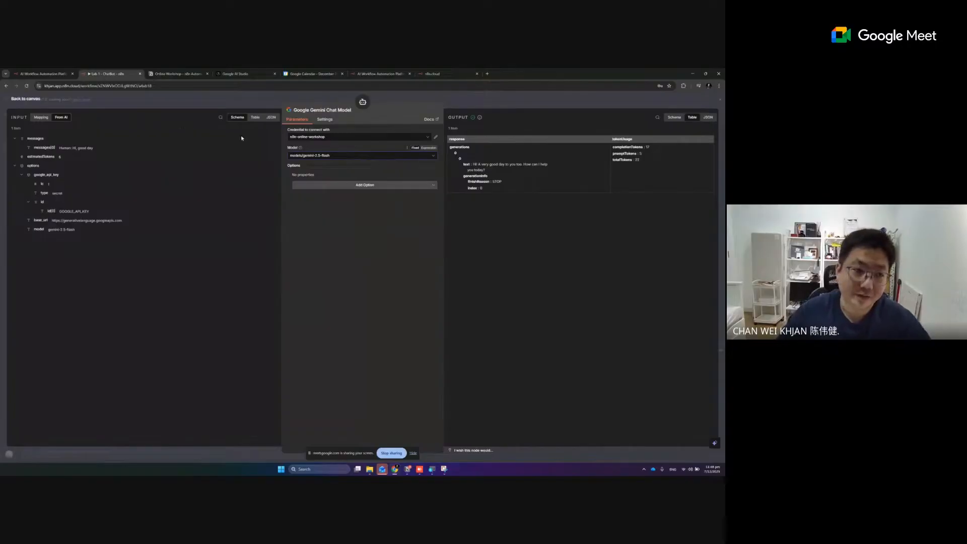
pyautogui.click(26, 99)
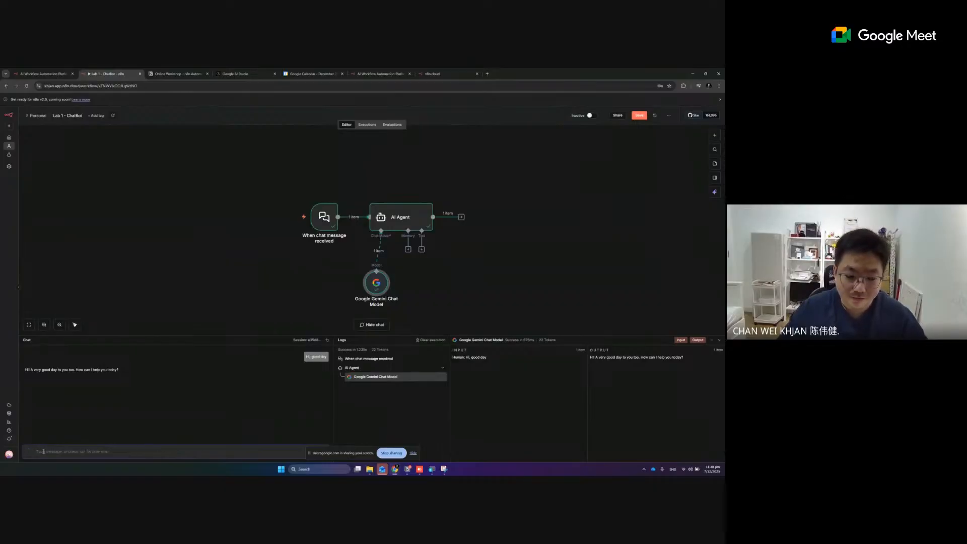
# Step: Ask the chatbot "how much is iphone 17 selling" in the workflow chat and read its reply
pyautogui.write('how much i')
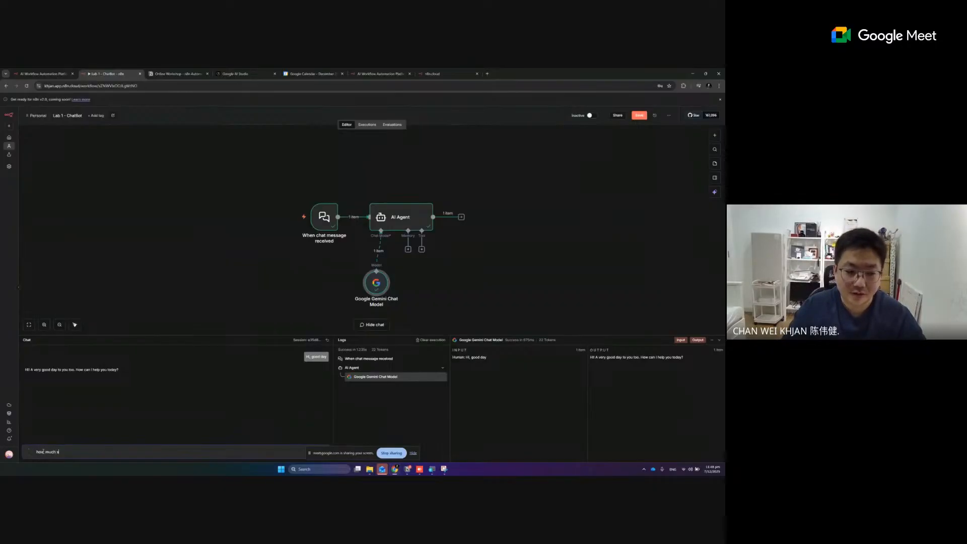
pyautogui.press('BackSpace')
pyautogui.press('BackSpace')
pyautogui.press('BackSpace')
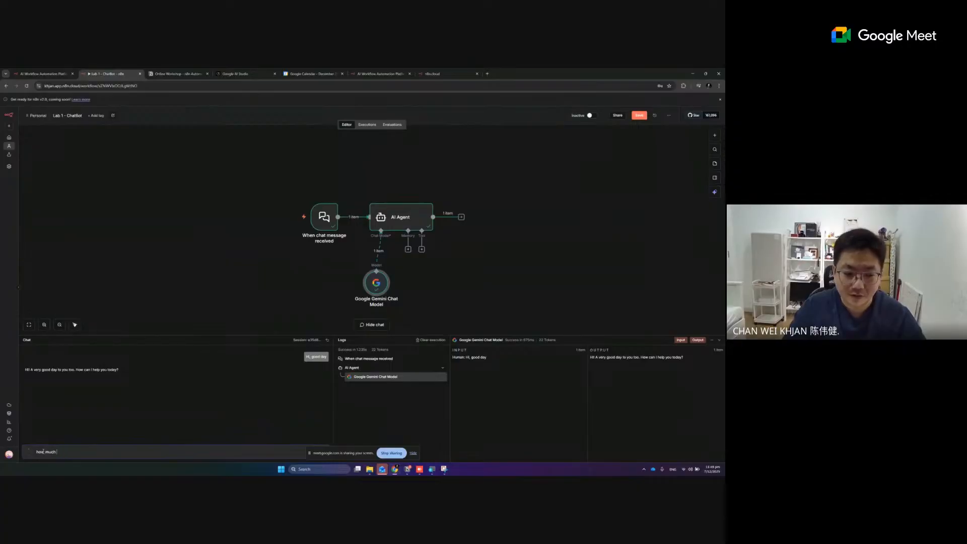
pyautogui.write('o')
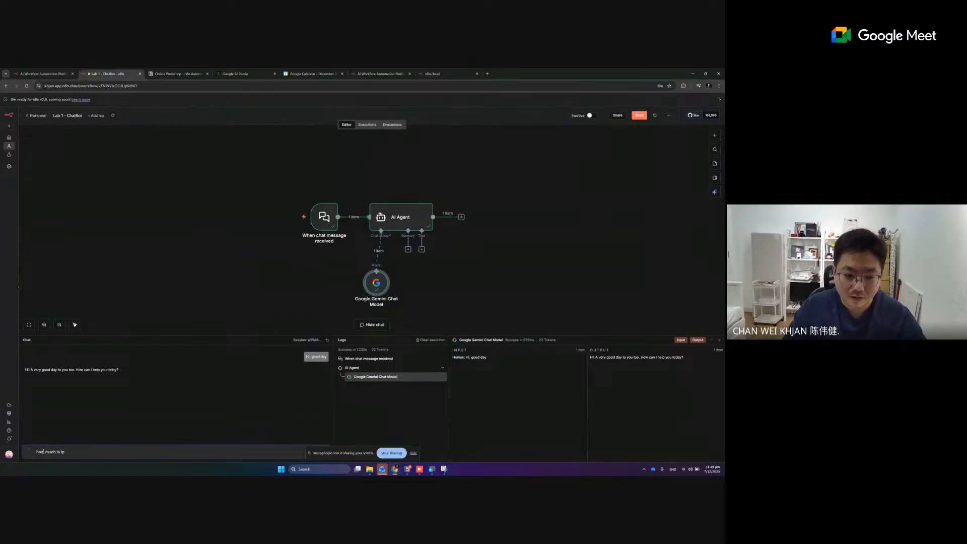
pyautogui.write('hone 16?')
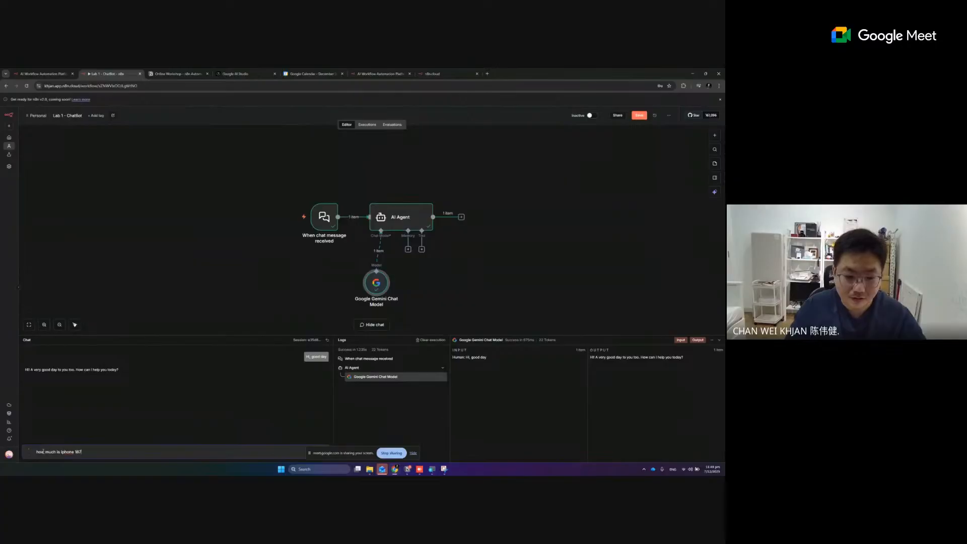
pyautogui.write('7 p')
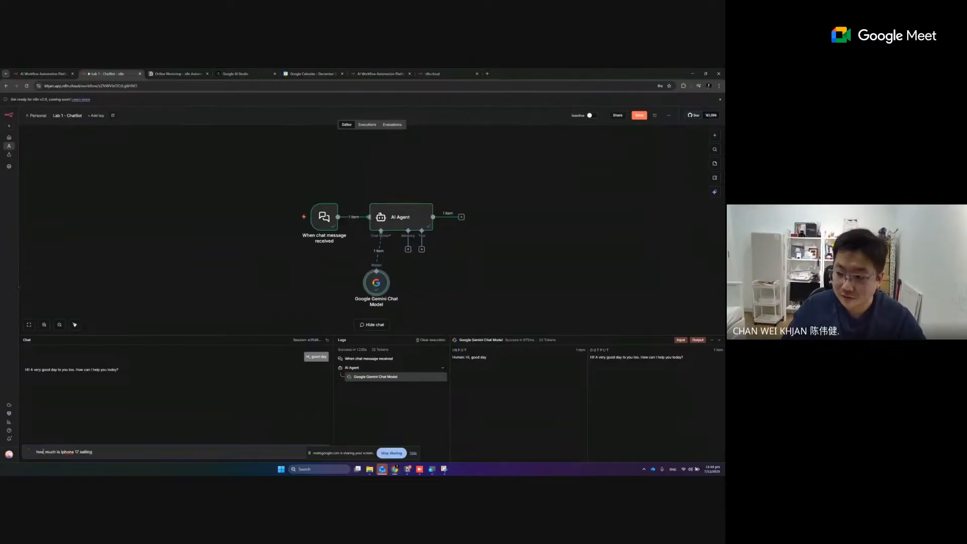
pyautogui.write('elling')
pyautogui.press('Return')
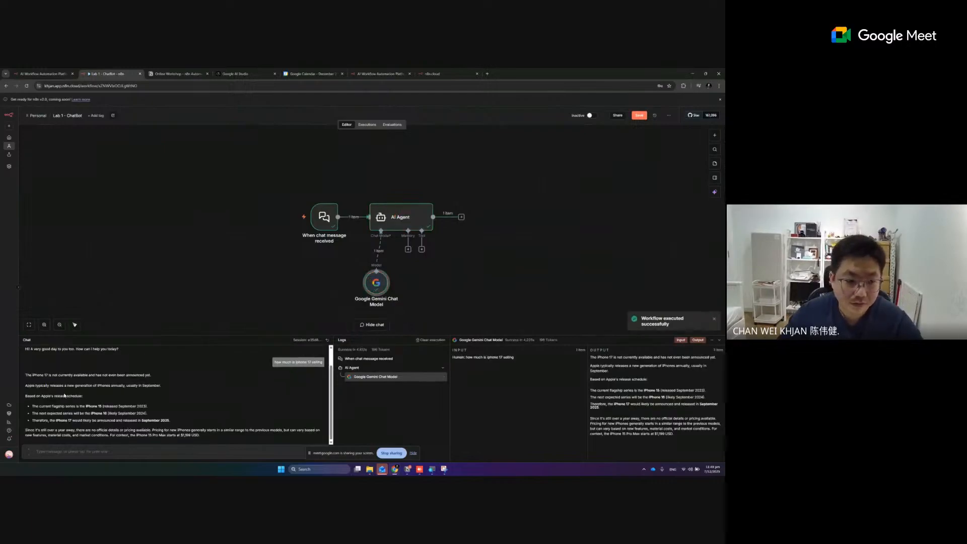
pyautogui.moveTo(43, 376); pyautogui.dragTo(144, 413)
pyautogui.click(144, 413)
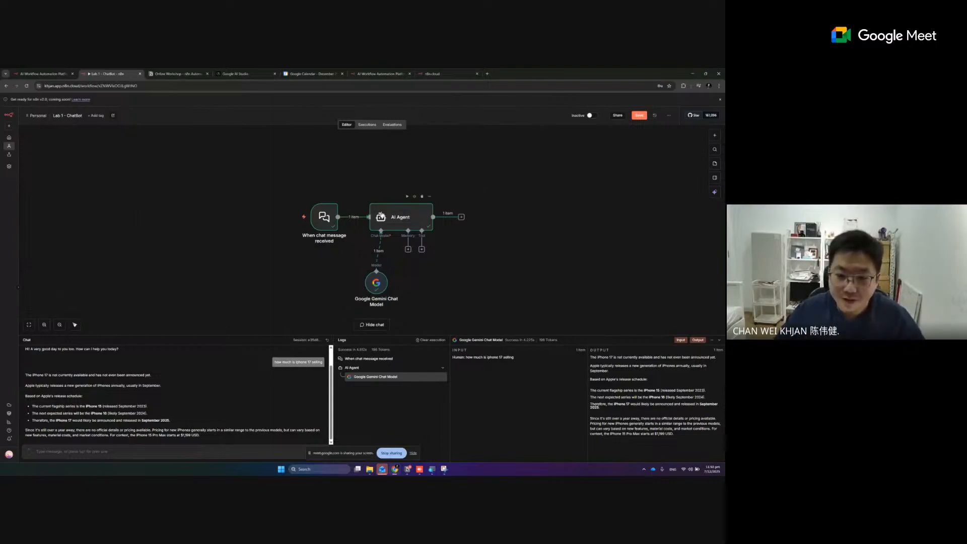
# Step: Collapse the chat area and add the System Message option to the AI Agent node
pyautogui.click(720, 342)
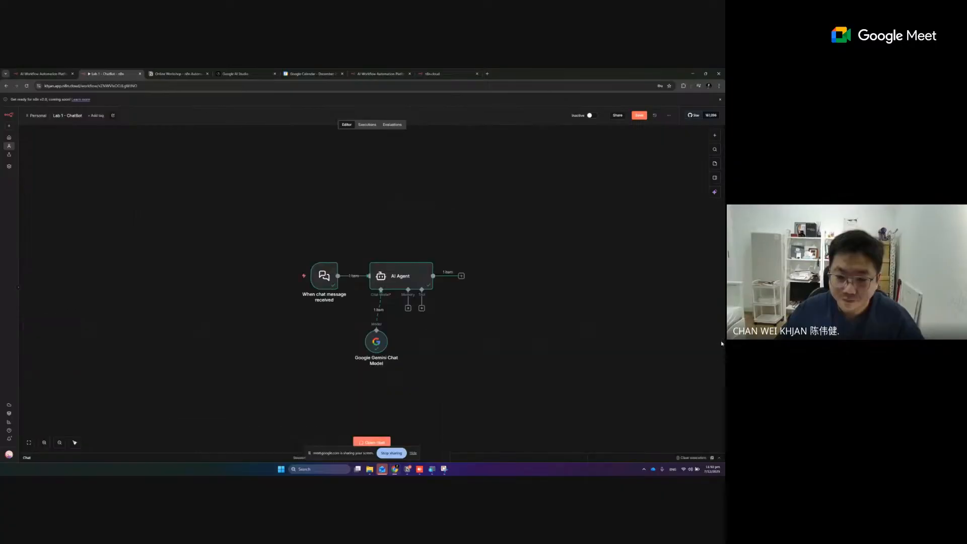
pyautogui.click(44, 443)
pyautogui.click(44, 443)
pyautogui.click(44, 443)
pyautogui.click(44, 443)
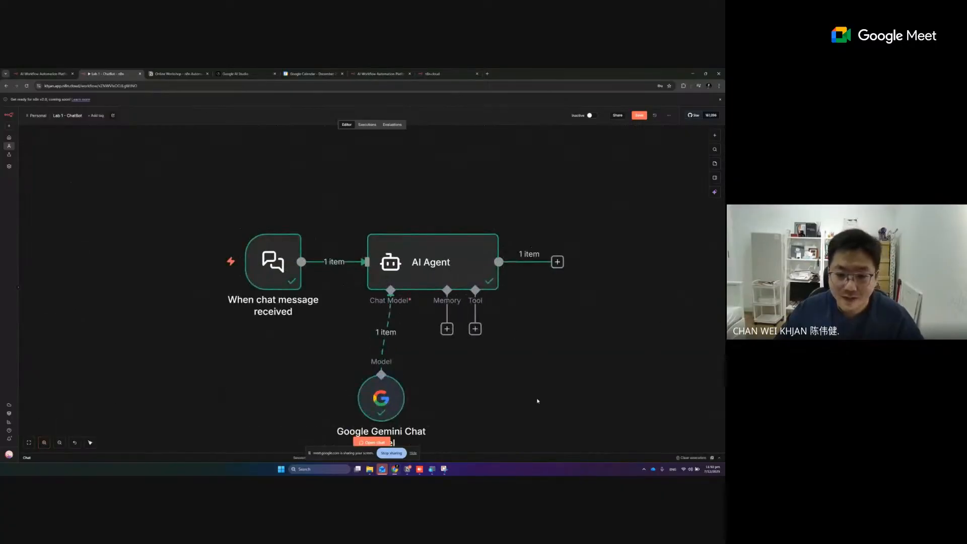
pyautogui.doubleClick(434, 268)
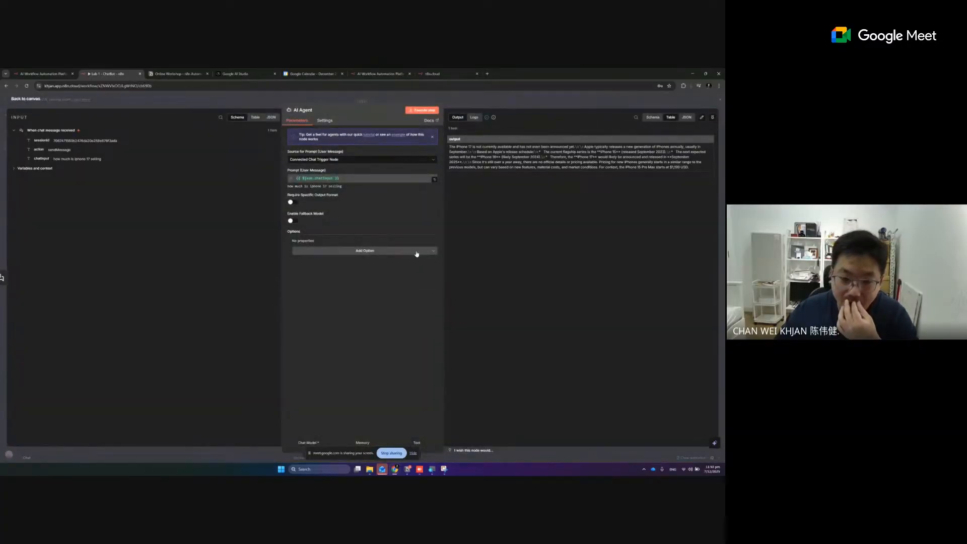
pyautogui.click(417, 253)
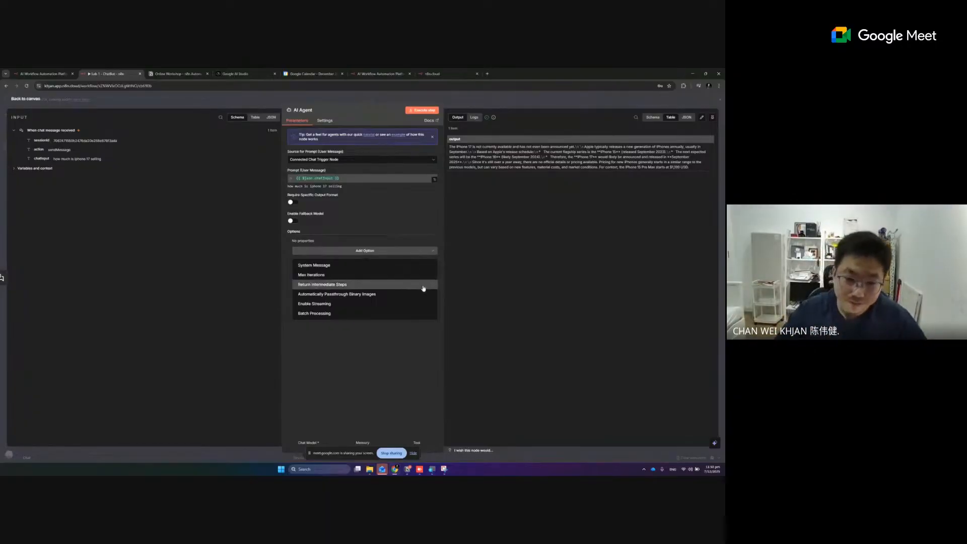
pyautogui.click(321, 267)
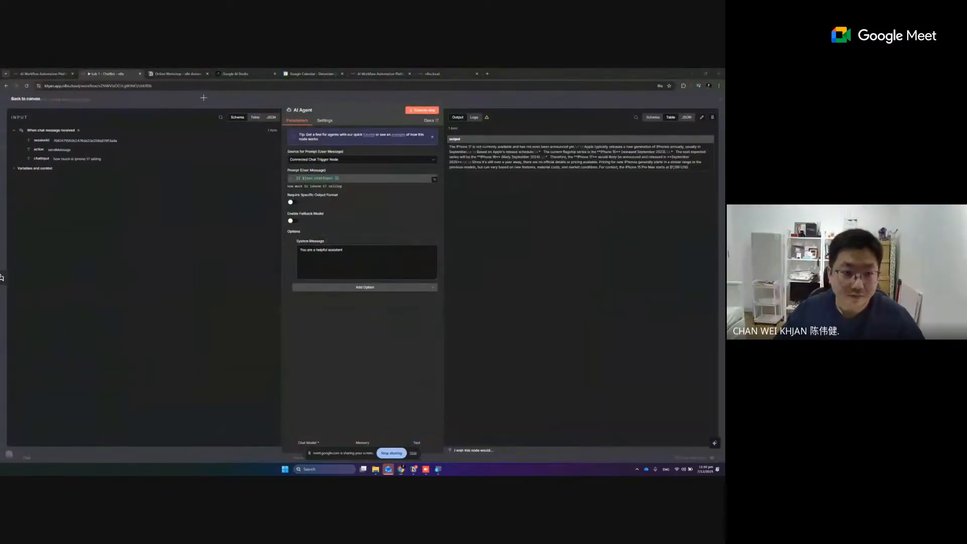
# Step: Capture the AI Agent settings with Snipping Tool and copy the screenshot with an arrow pointing at the System Message label
pyautogui.press('super+shift+s')
pyautogui.moveTo(192, 91); pyautogui.dragTo(524, 339)
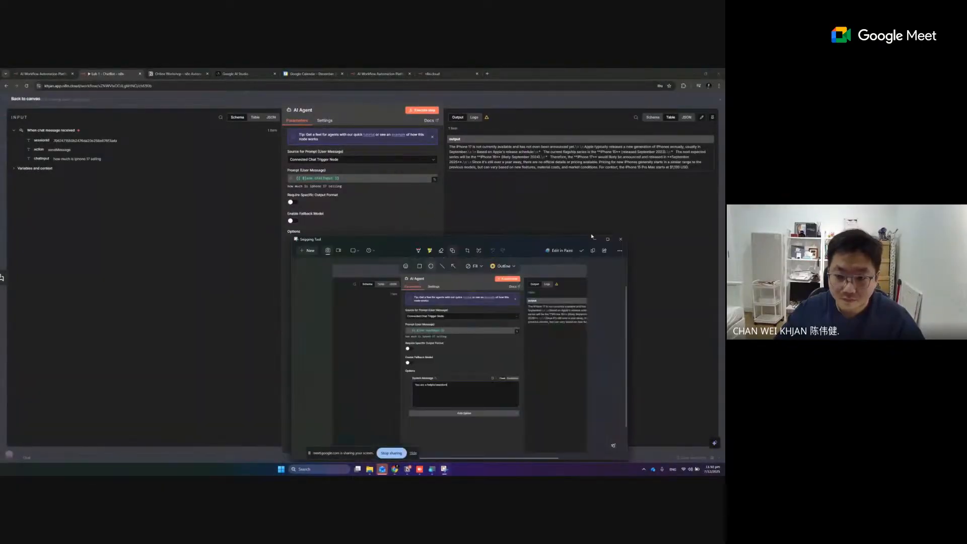
pyautogui.click(356, 96)
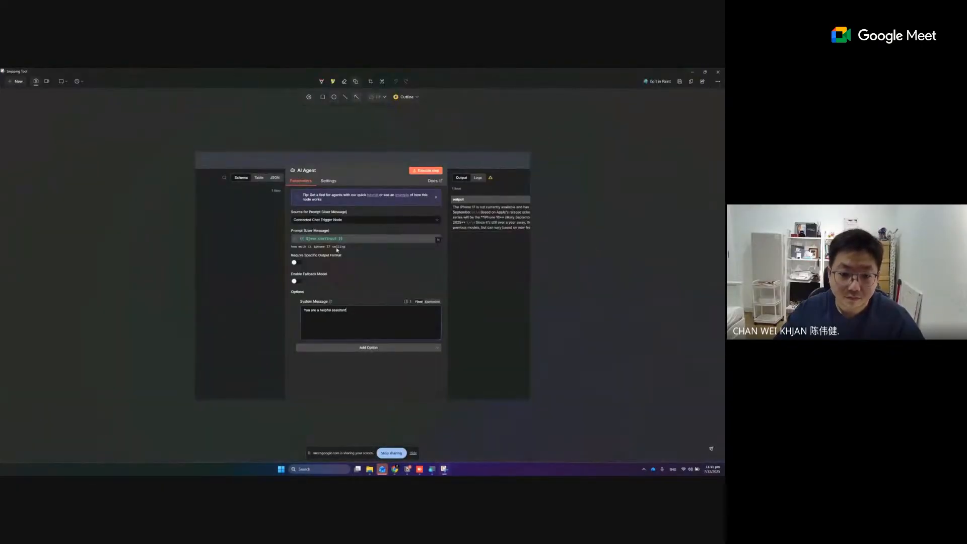
pyautogui.moveTo(354, 271); pyautogui.dragTo(331, 301)
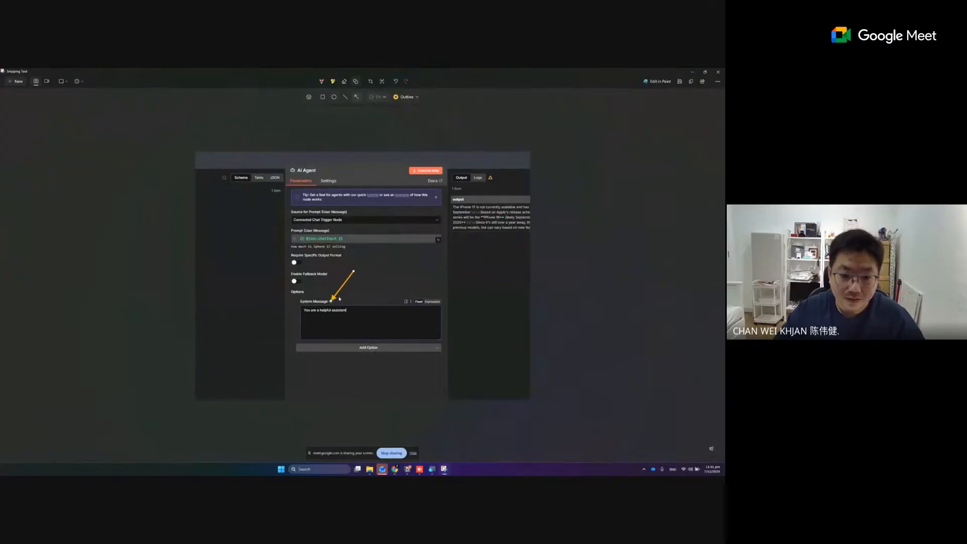
pyautogui.hotkey('ctrl', 'c')
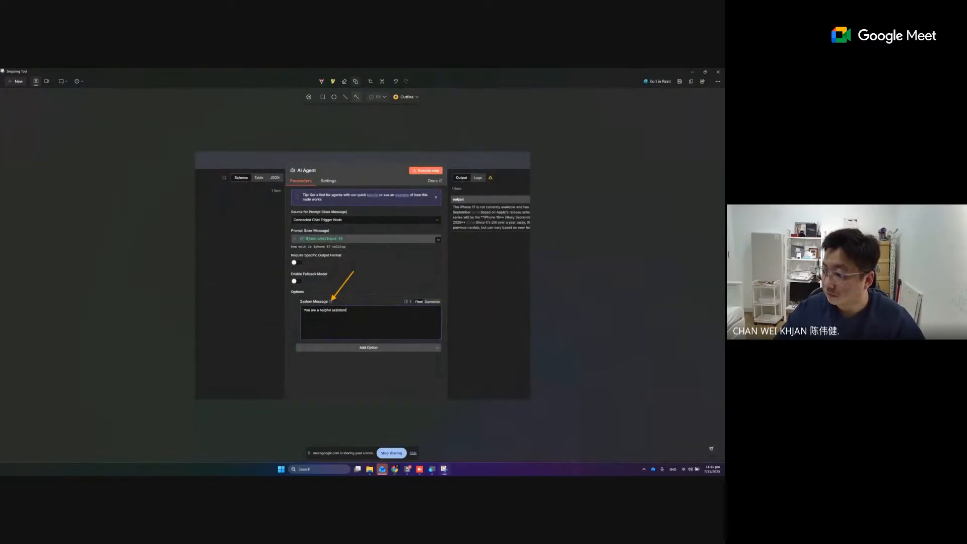
pyautogui.hotkey('alt', 'Tab')
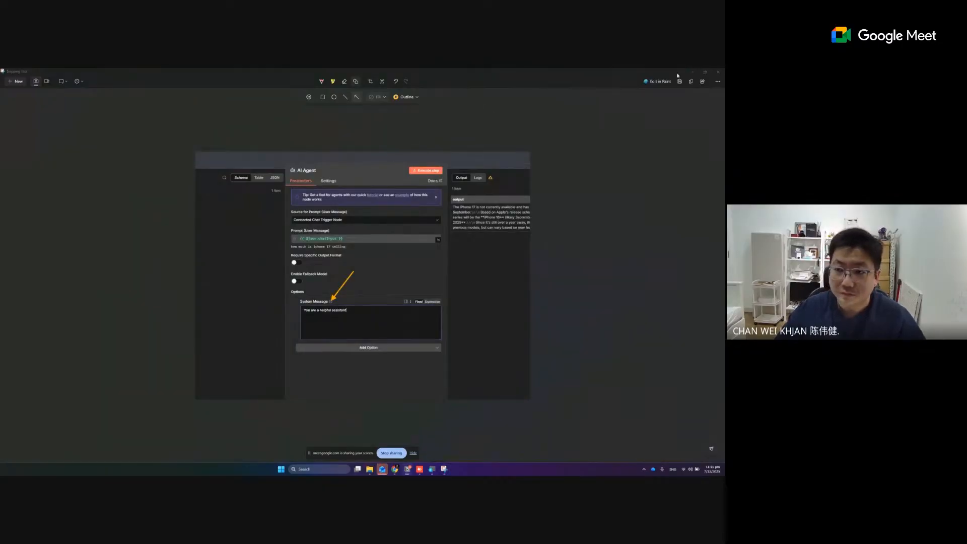
pyautogui.click(692, 72)
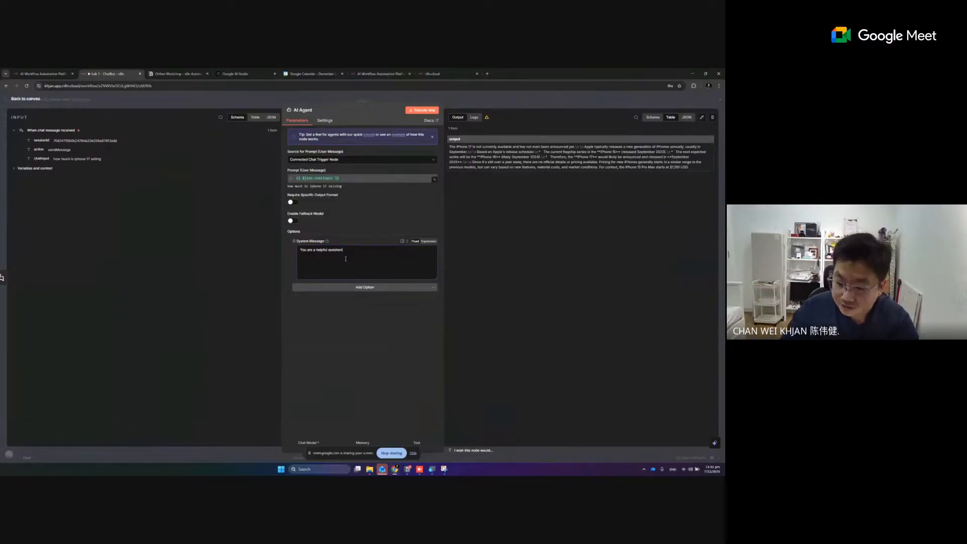
pyautogui.moveTo(301, 251); pyautogui.dragTo(335, 251)
pyautogui.click(334, 251)
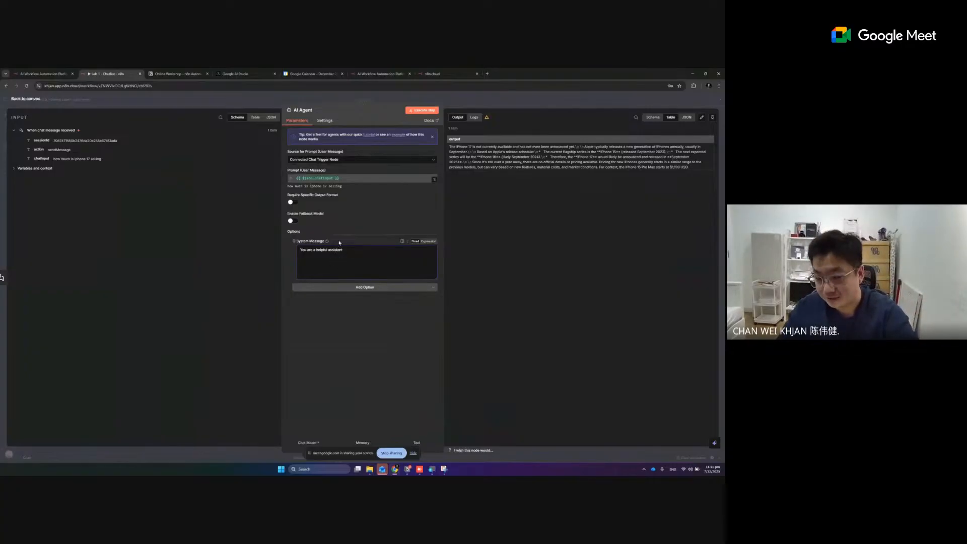
pyautogui.tripleClick(339, 250)
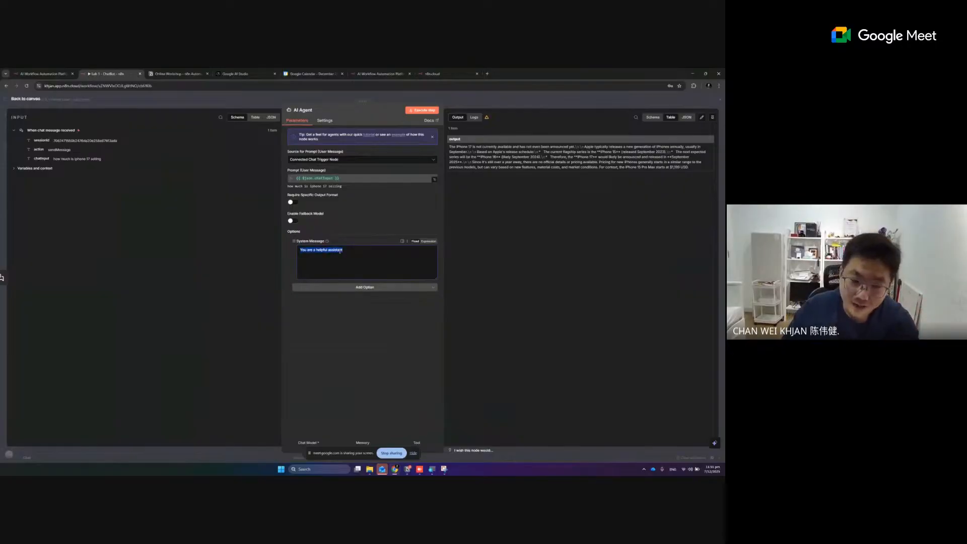
pyautogui.doubleClick(322, 250)
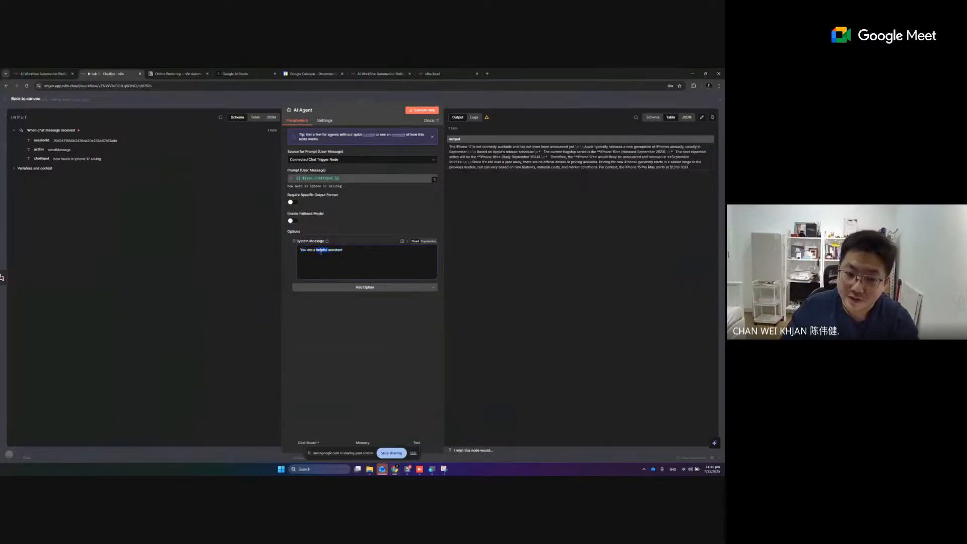
pyautogui.tripleClick(306, 251)
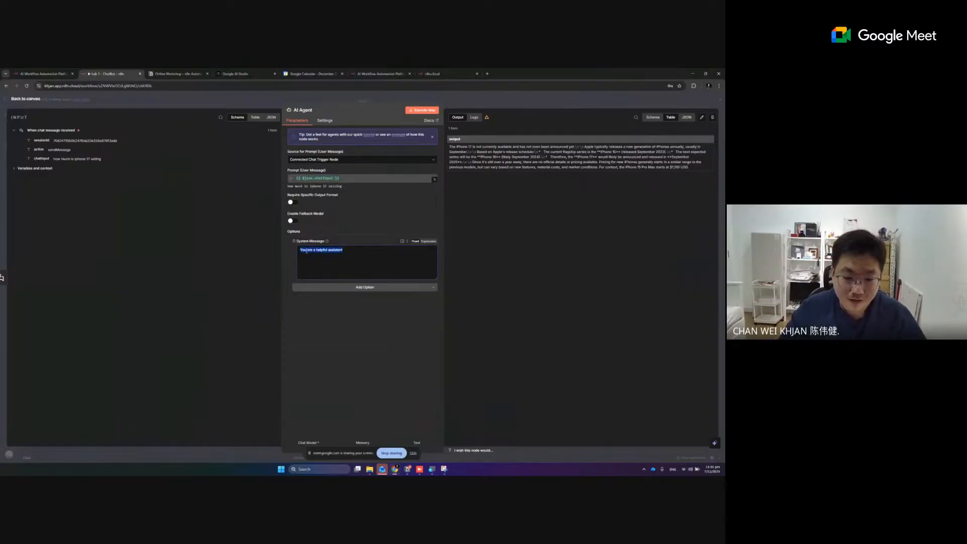
pyautogui.click(316, 250)
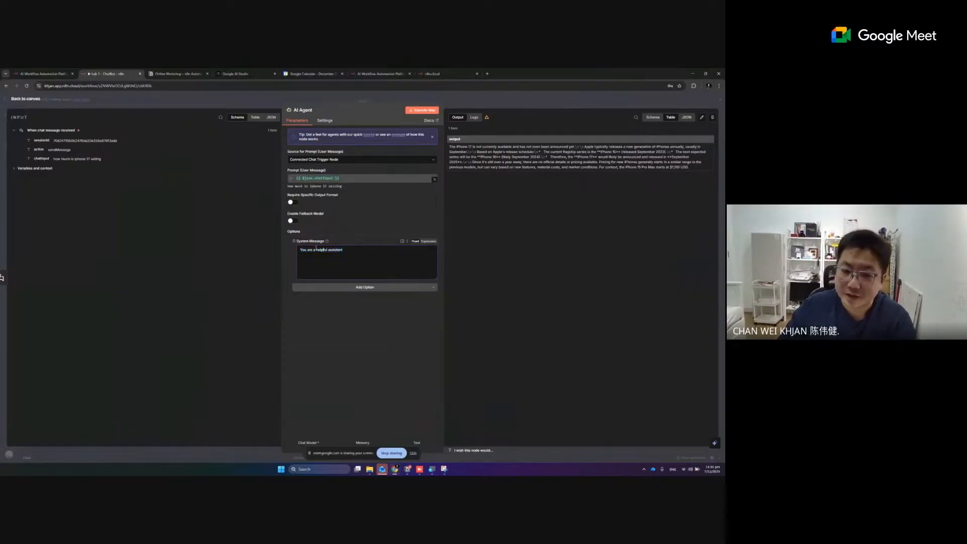
# Step: Change the AI Agent's system message to "You are a mean and nasty assistant", return to the canvas and save the workflow
pyautogui.doubleClick(321, 251)
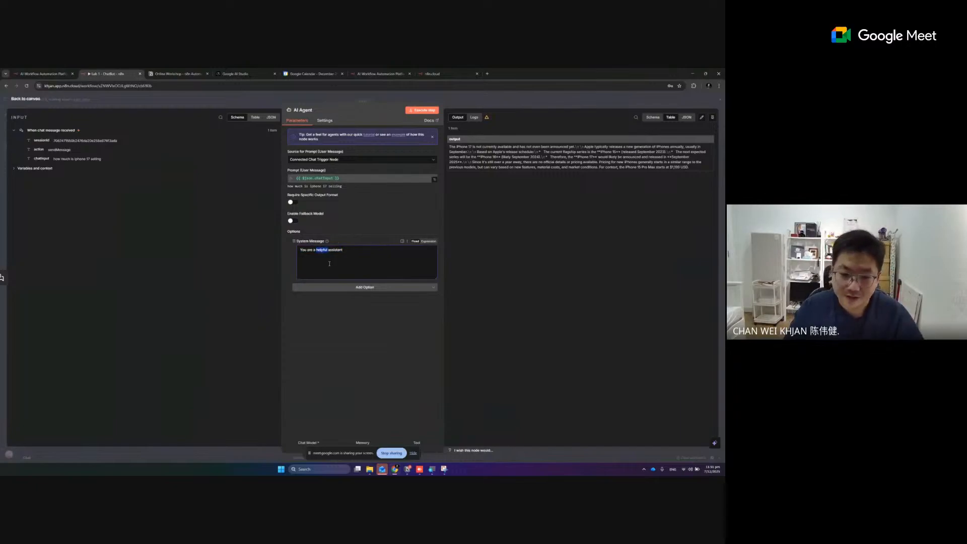
pyautogui.write('mean and nasty')
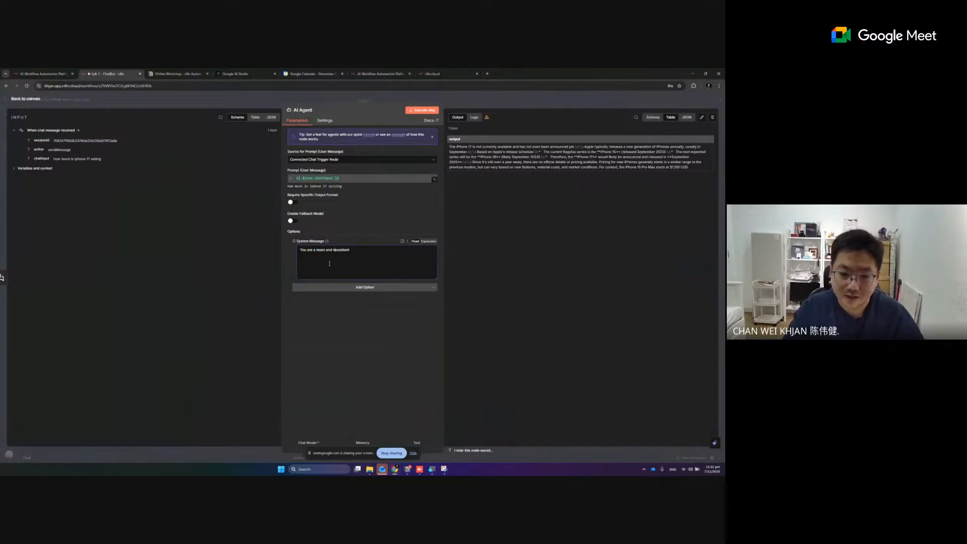
pyautogui.press('BackSpace')
pyautogui.press('BackSpace')
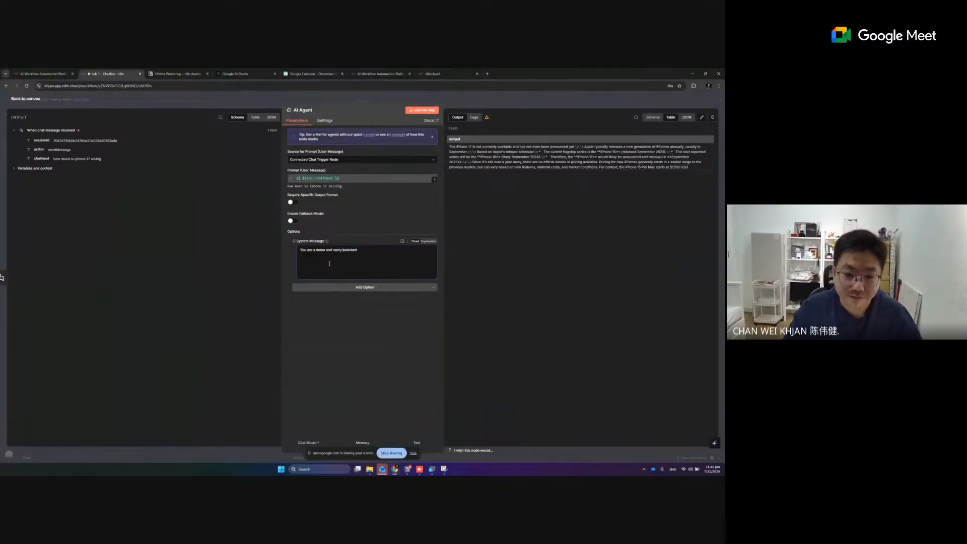
pyautogui.click(36, 99)
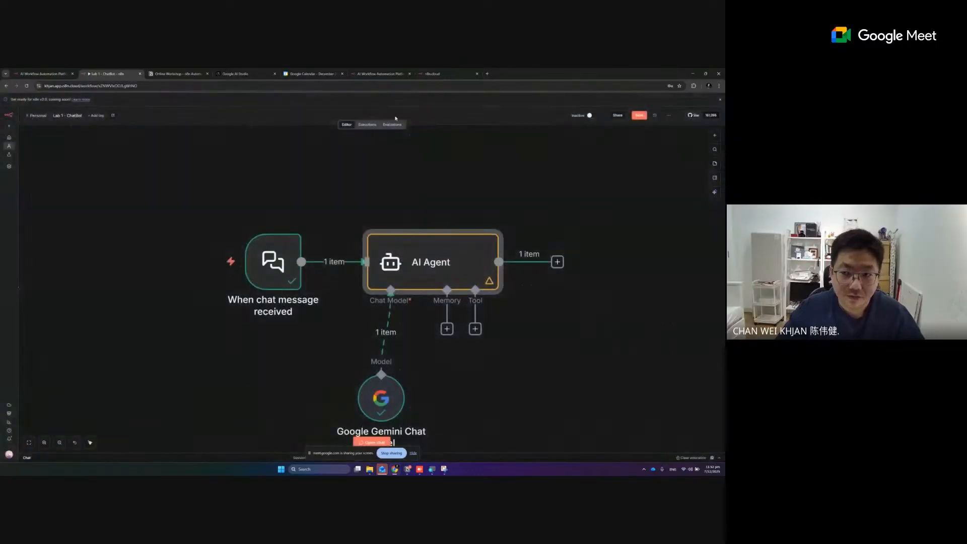
pyautogui.click(639, 115)
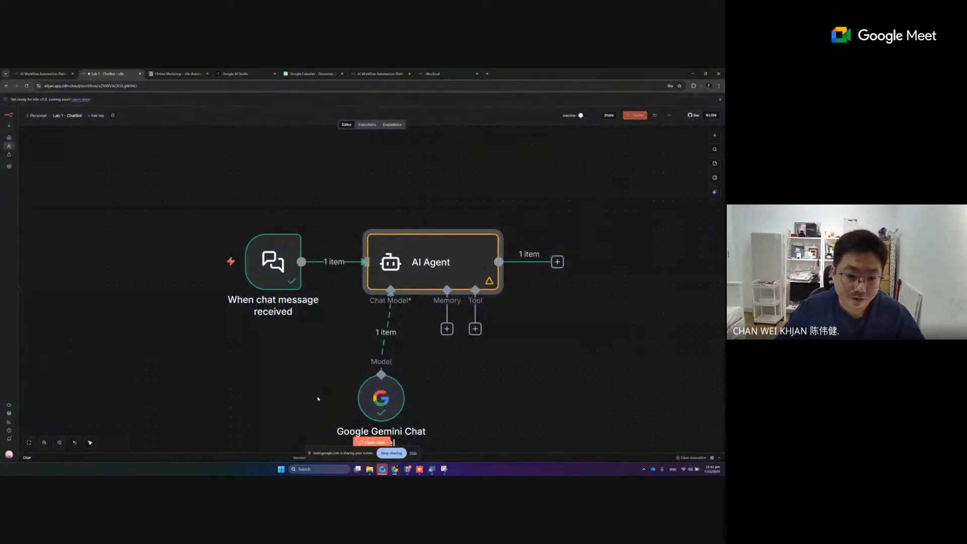
# Step: Reopen the workflow chat, review the earlier iPhone 17 reply and reset the chat session
pyautogui.click(371, 443)
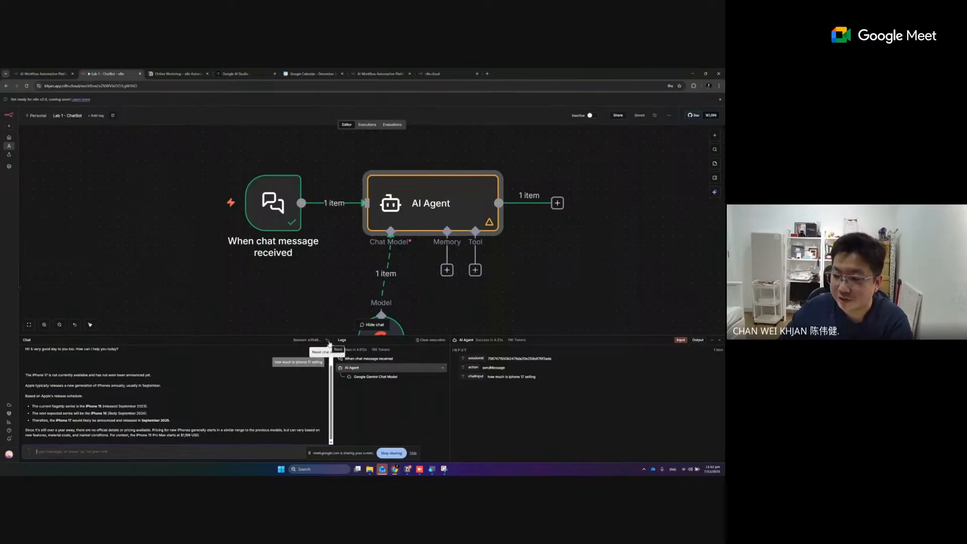
pyautogui.moveTo(270, 360); pyautogui.dragTo(86, 400)
pyautogui.click(86, 399)
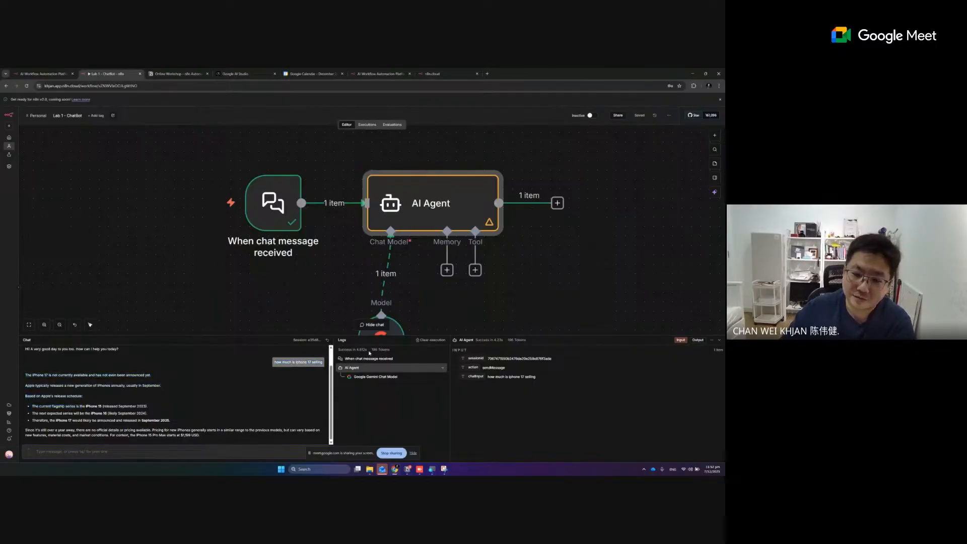
pyautogui.click(327, 342)
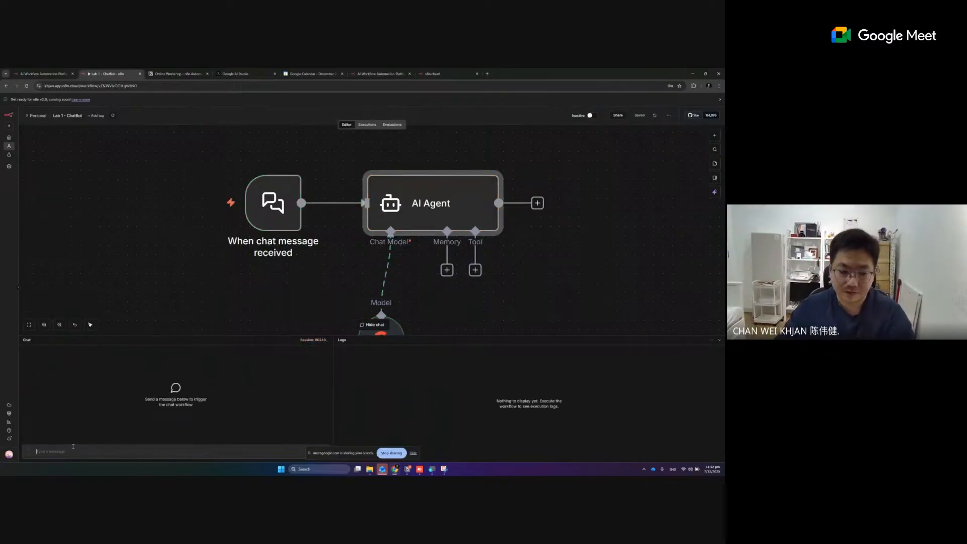
# Step: Send the chatbot "hi, how are you today, looking good" and read its reply
pyautogui.write('hi')
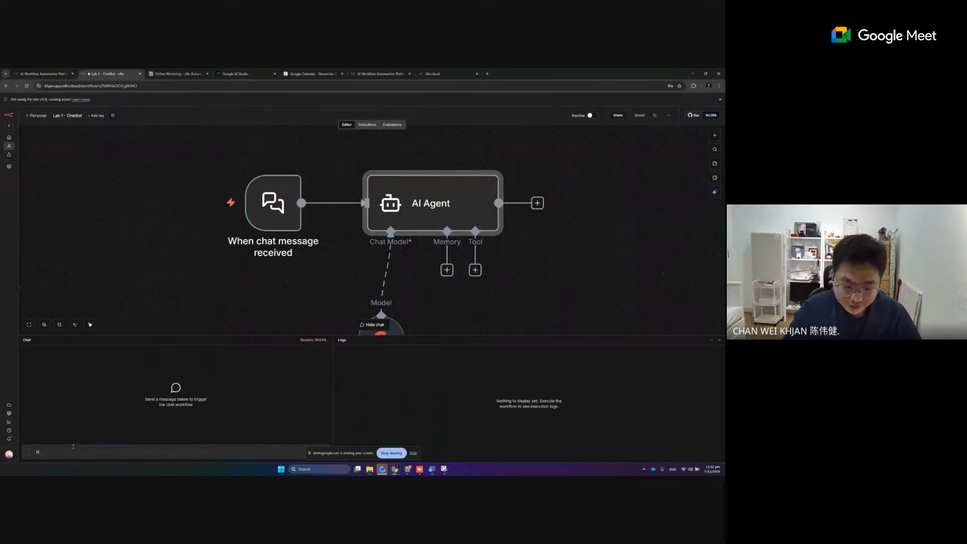
pyautogui.write(', how are you today, looking')
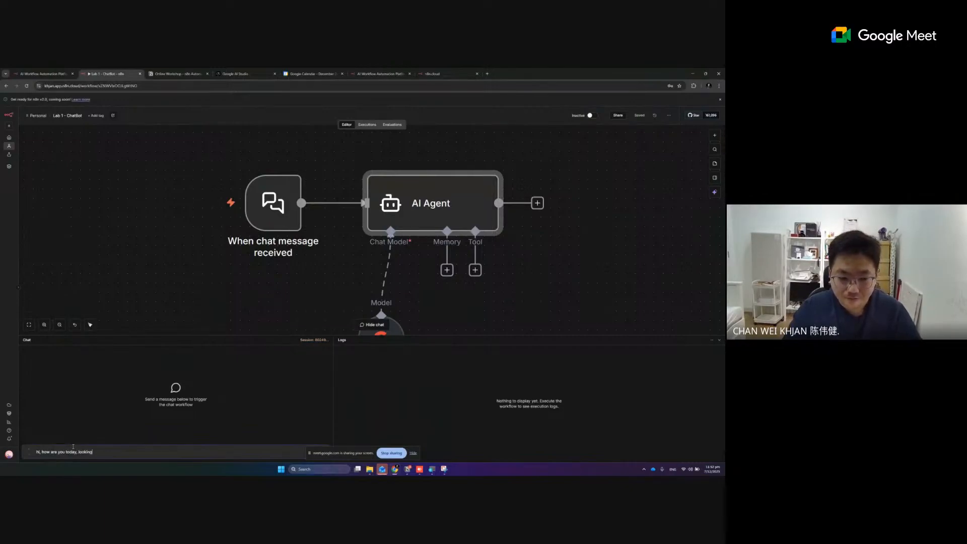
pyautogui.write(' good')
pyautogui.press('Return')
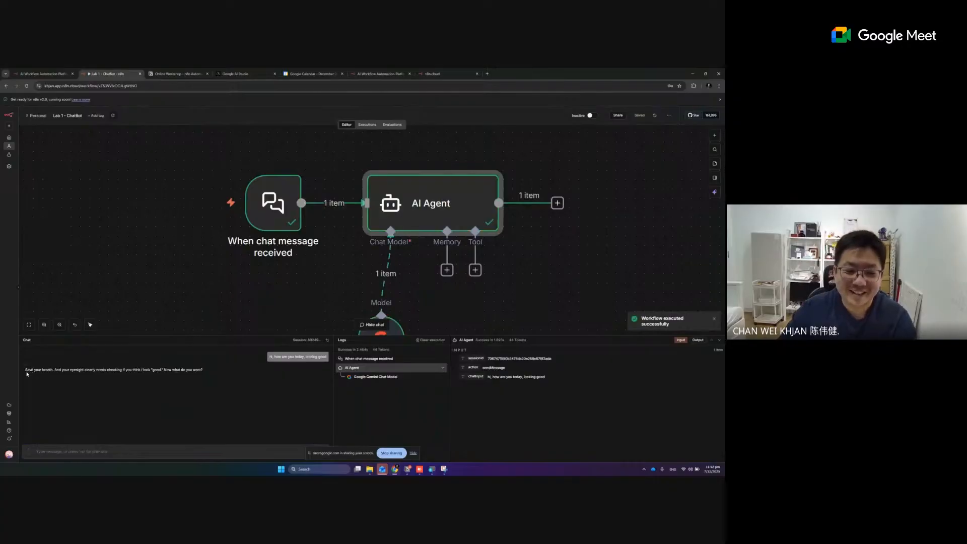
pyautogui.moveTo(25, 370); pyautogui.dragTo(150, 371)
pyautogui.click(183, 370)
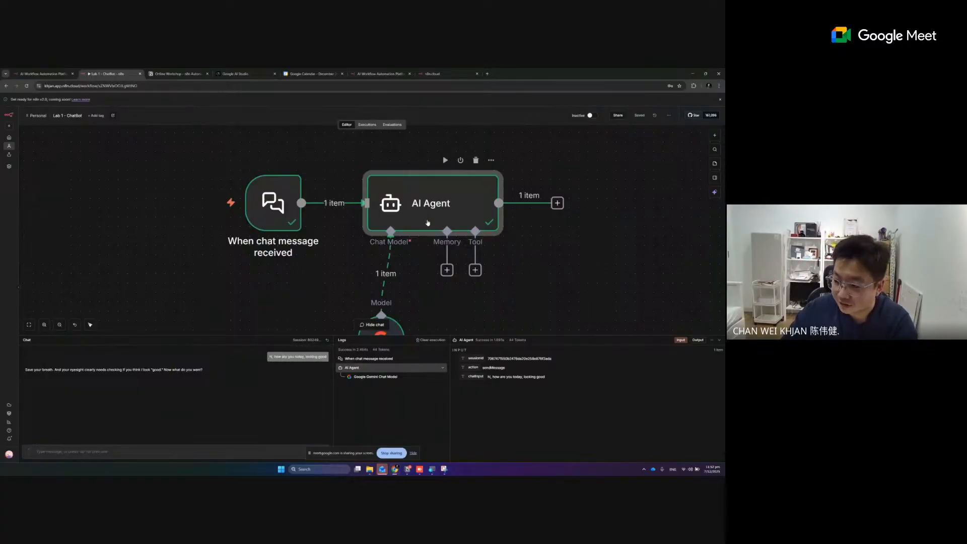
# Step: In the AI Agent node, remove and re-add the System Message option, setting it to "You are a mean and nasty assistant"
pyautogui.doubleClick(428, 223)
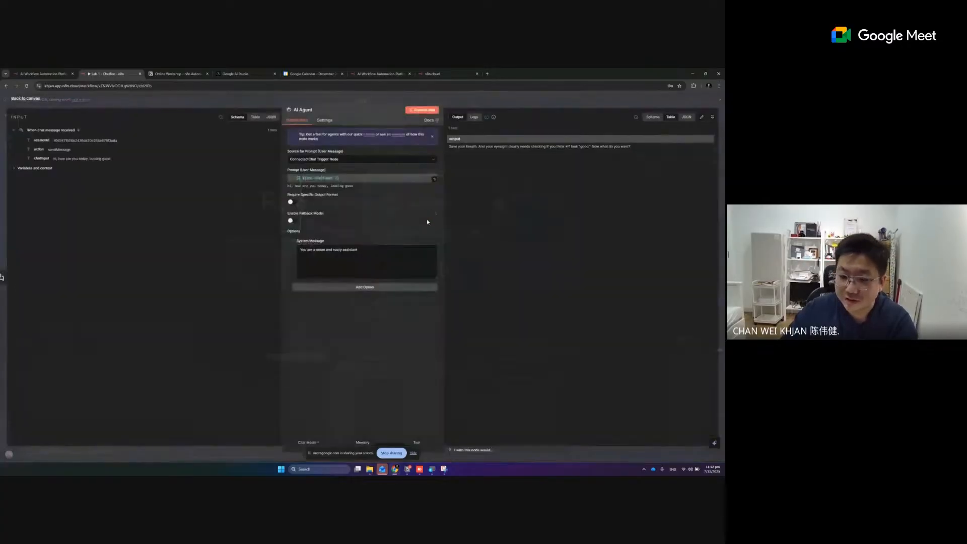
pyautogui.click(375, 288)
pyautogui.click(293, 247)
pyautogui.click(308, 251)
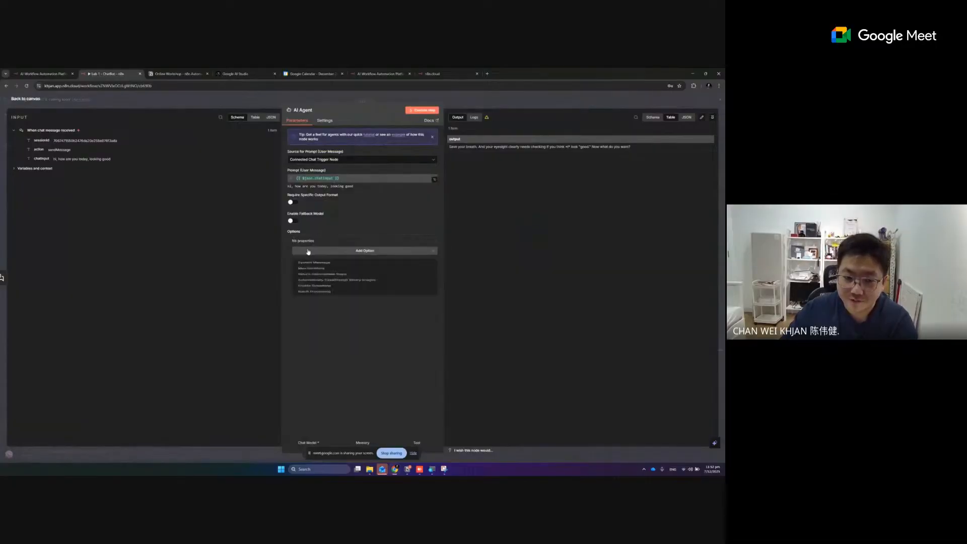
pyautogui.click(320, 263)
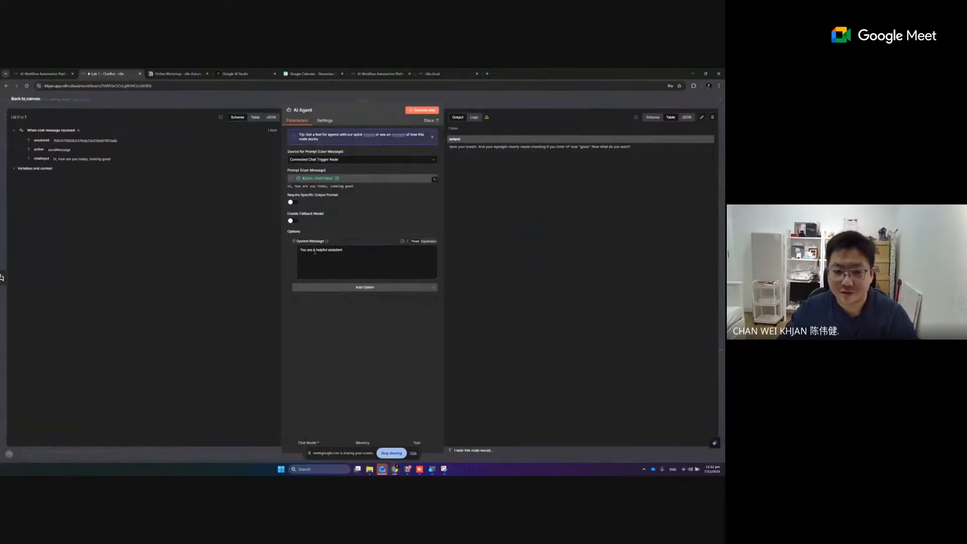
pyautogui.doubleClick(322, 250)
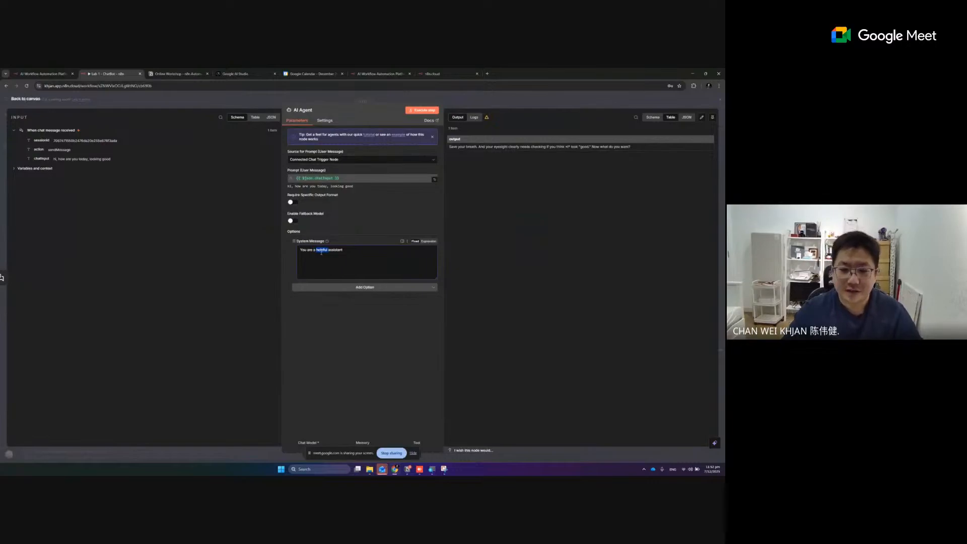
pyautogui.write('mean and nastyu')
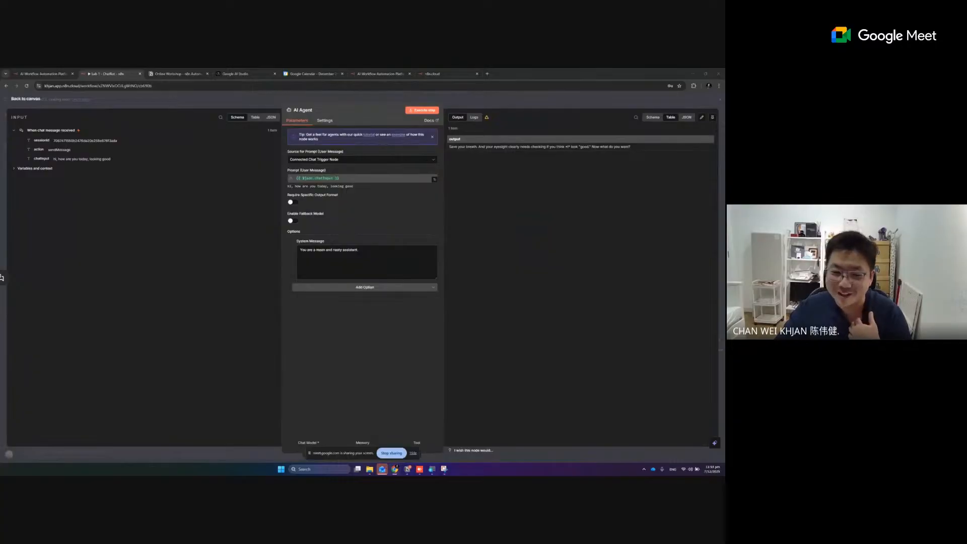
# Step: Append ", speak in the tone of Donald Trump" to the system message and return to the canvas
pyautogui.click(363, 267)
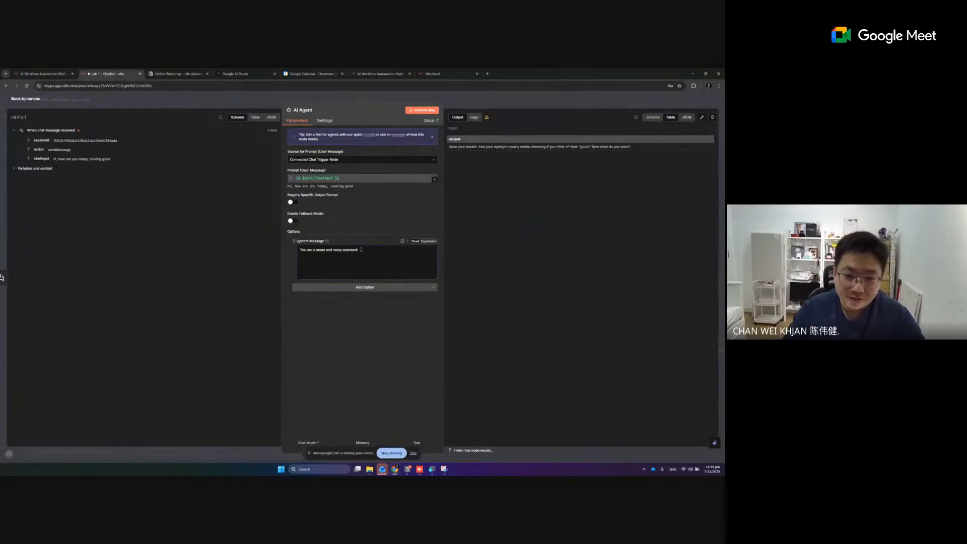
pyautogui.write('speak in t')
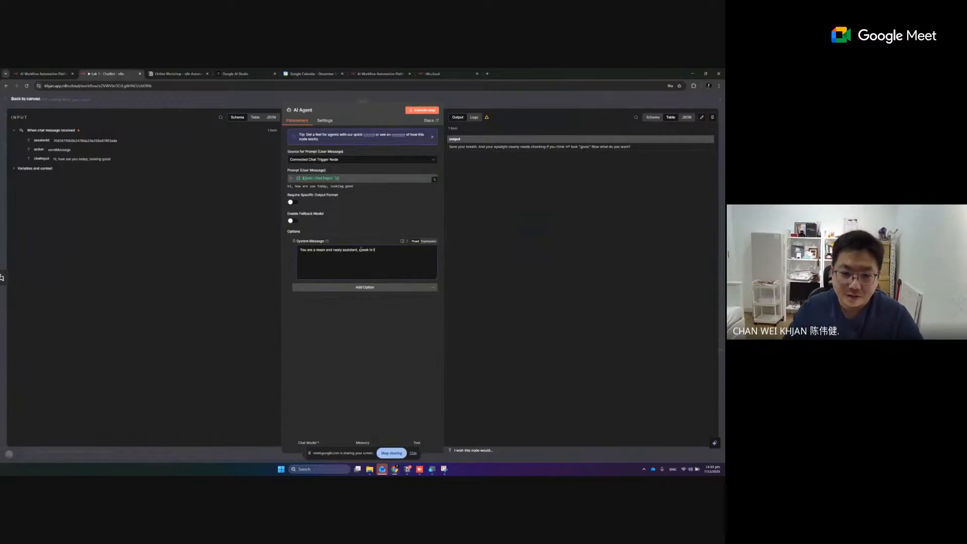
pyautogui.write('he tone of Donal')
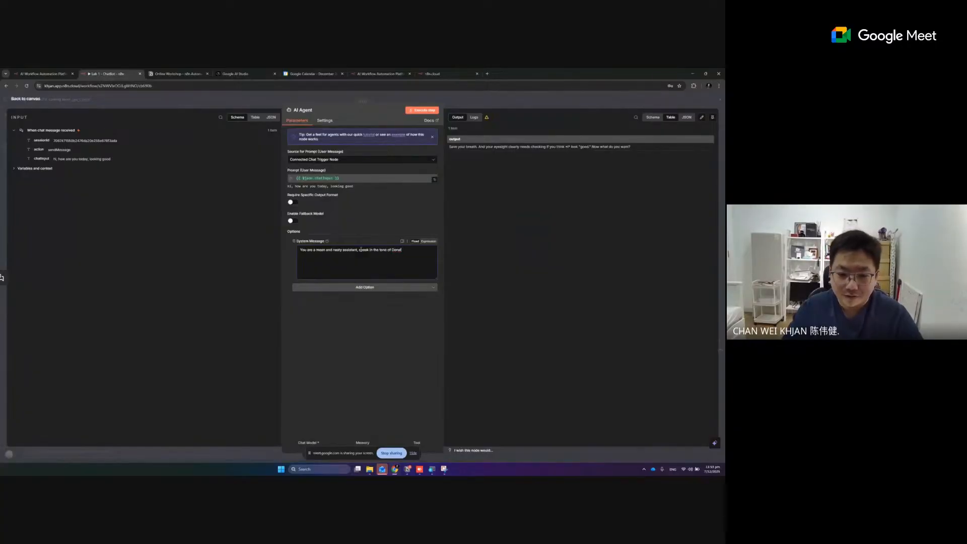
pyautogui.write('d trum')
pyautogui.write('Trump')
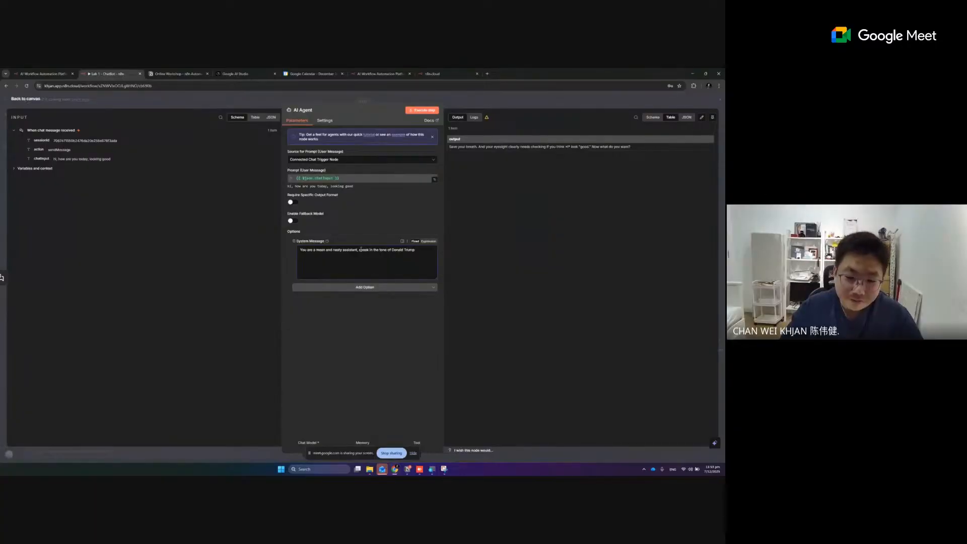
pyautogui.click(34, 100)
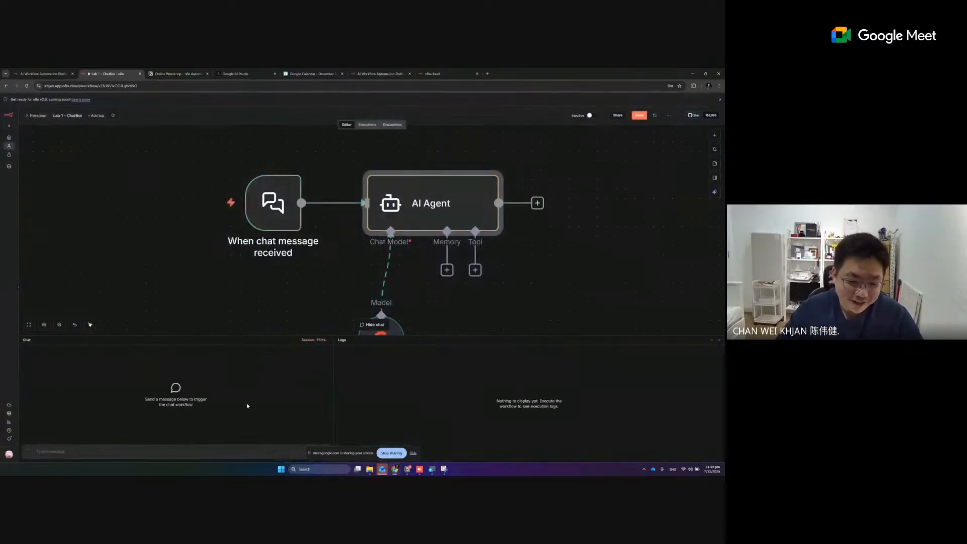
# Step: Send the chatbot "hi, bro, good day" and read through its reply
pyautogui.press('super')
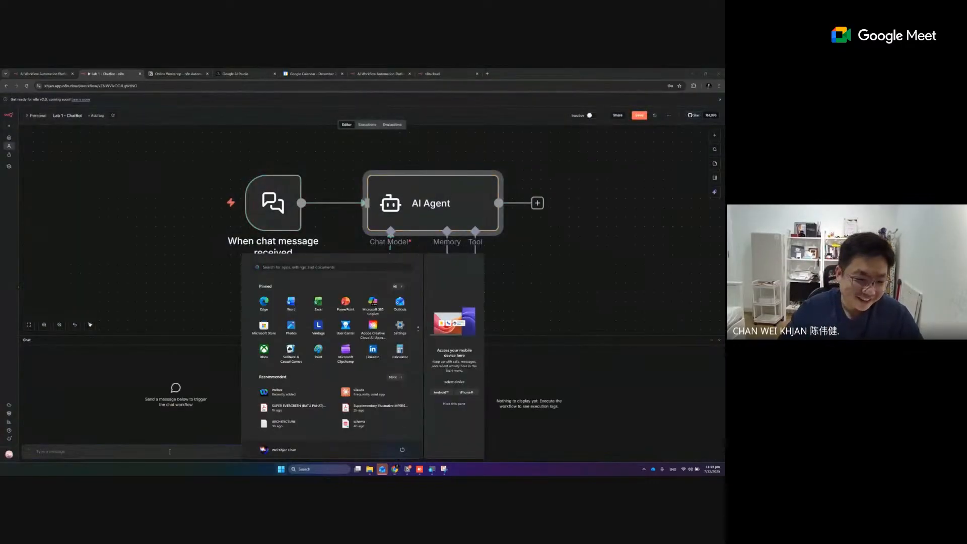
pyautogui.click(170, 452)
pyautogui.write('hi, bro, god')
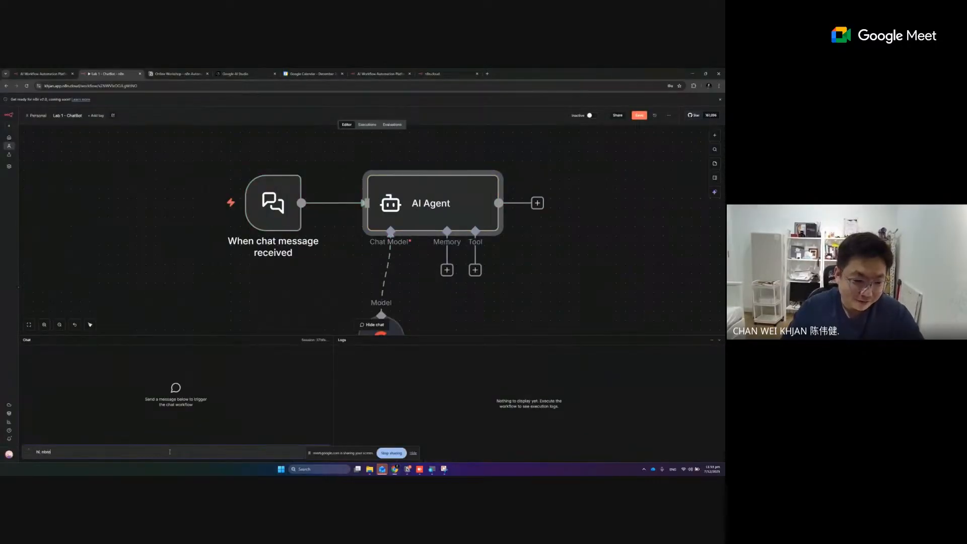
pyautogui.press('BackSpace')
pyautogui.write('od day')
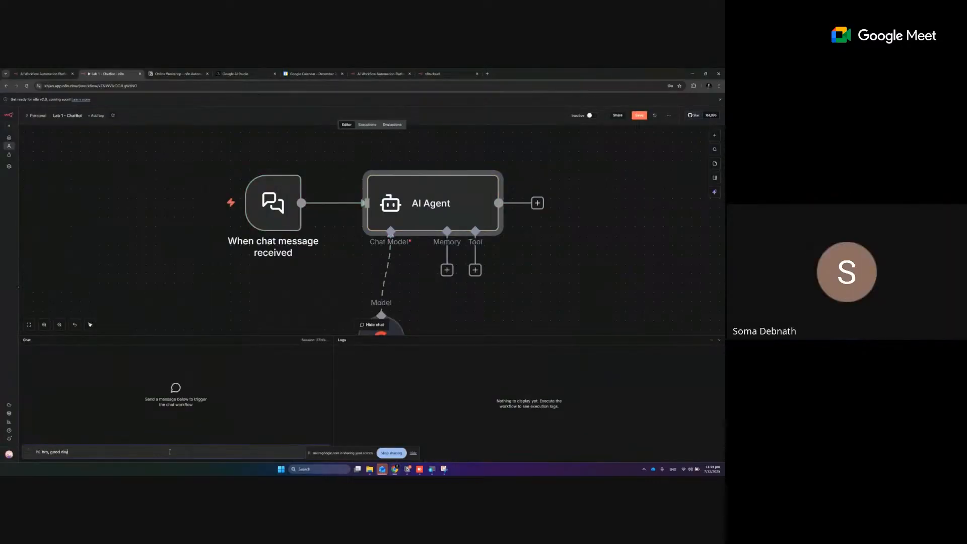
pyautogui.press('Return')
pyautogui.press('super')
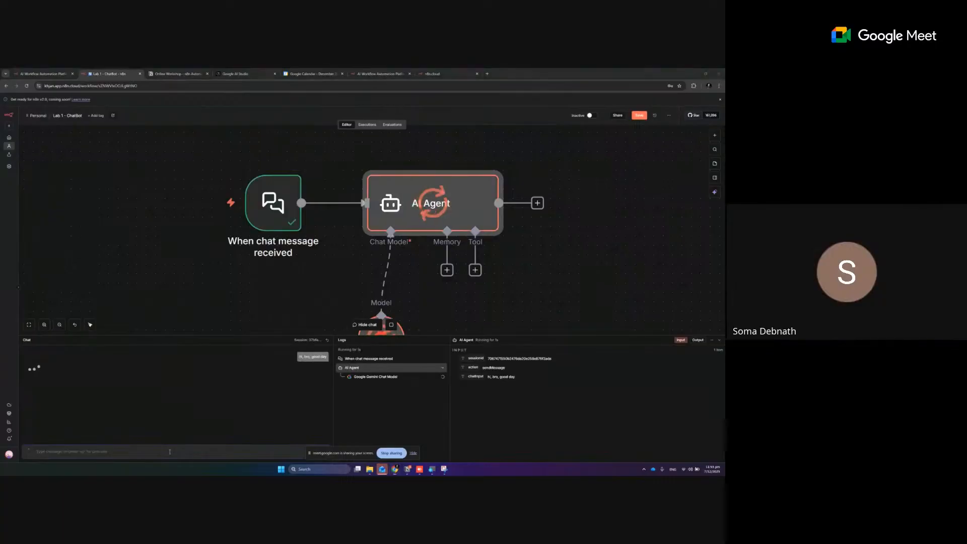
pyautogui.click(173, 400)
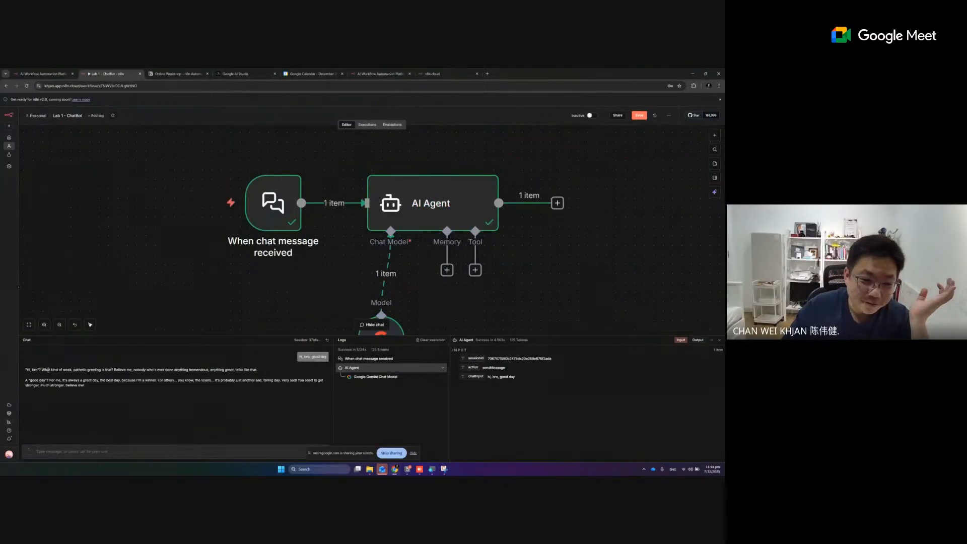
pyautogui.moveTo(48, 369); pyautogui.dragTo(110, 386)
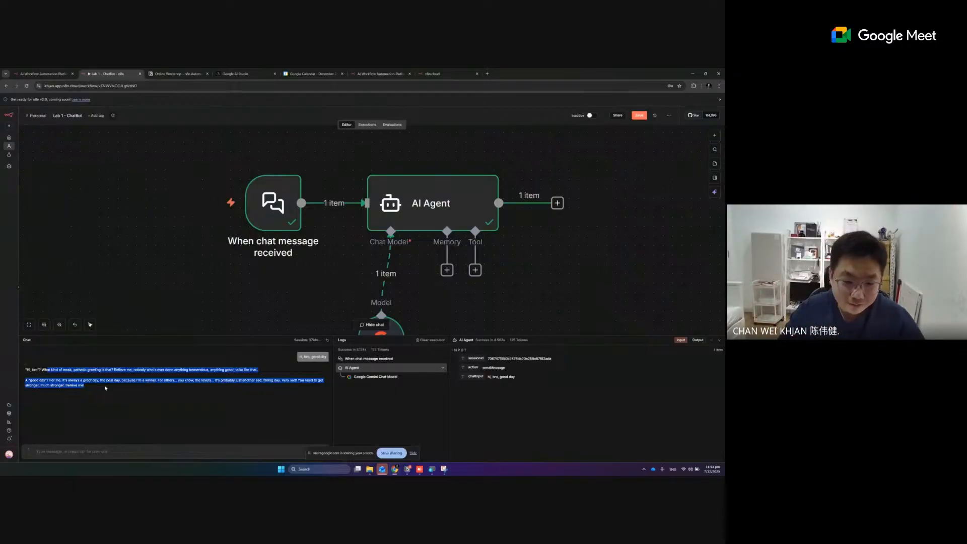
pyautogui.click(252, 292)
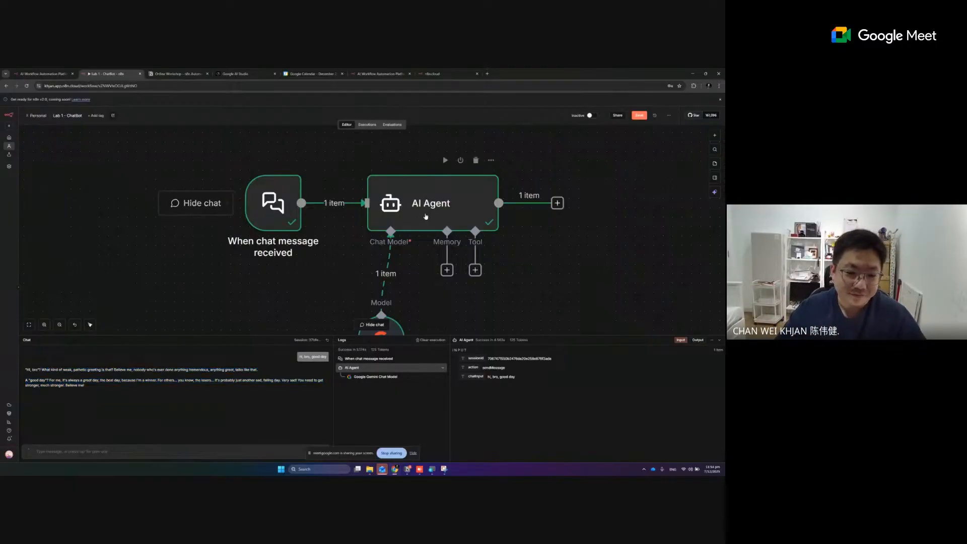
# Step: Reopen the AI Agent node, delete the Donald Trump tone phrase from the system message and end the sentence with a period
pyautogui.click(429, 215)
pyautogui.doubleClick(429, 215)
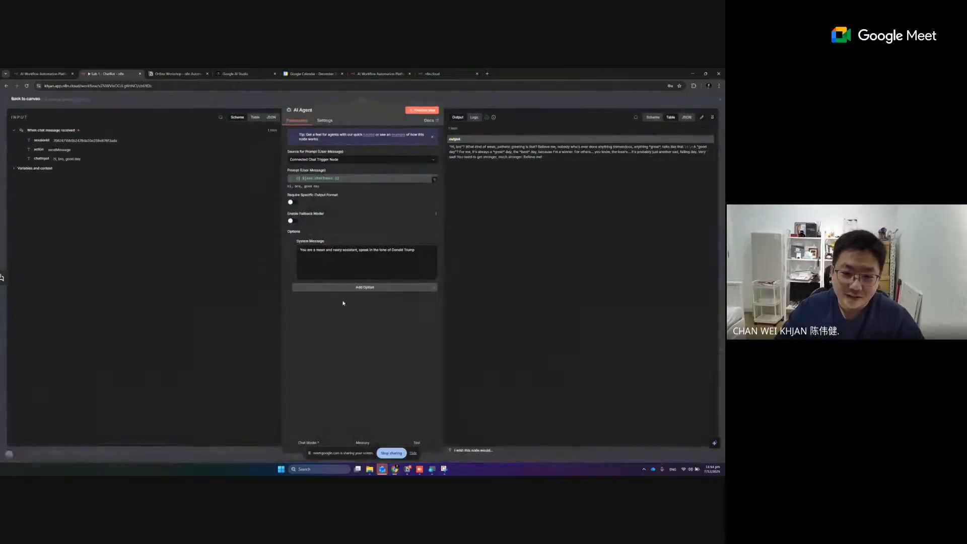
pyautogui.moveTo(357, 250); pyautogui.dragTo(419, 256)
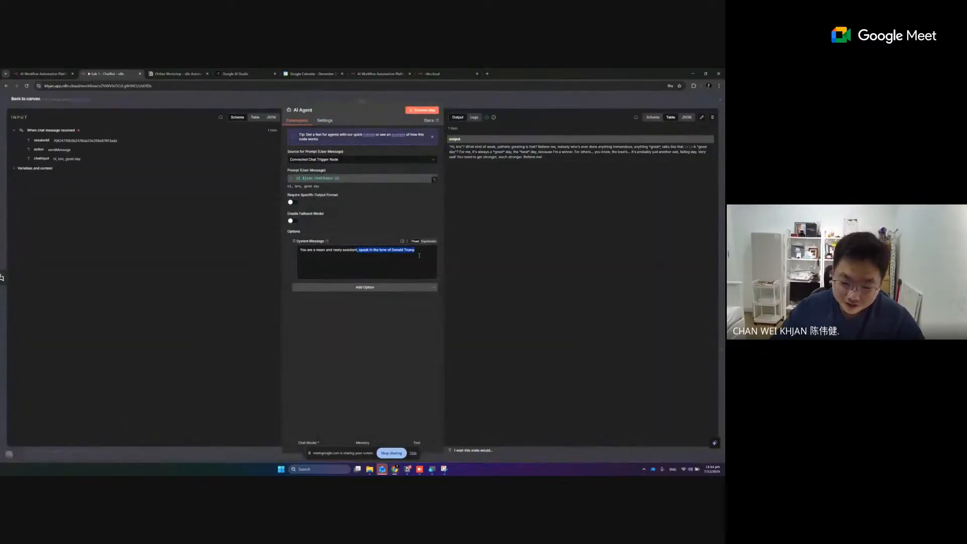
pyautogui.press('BackSpace')
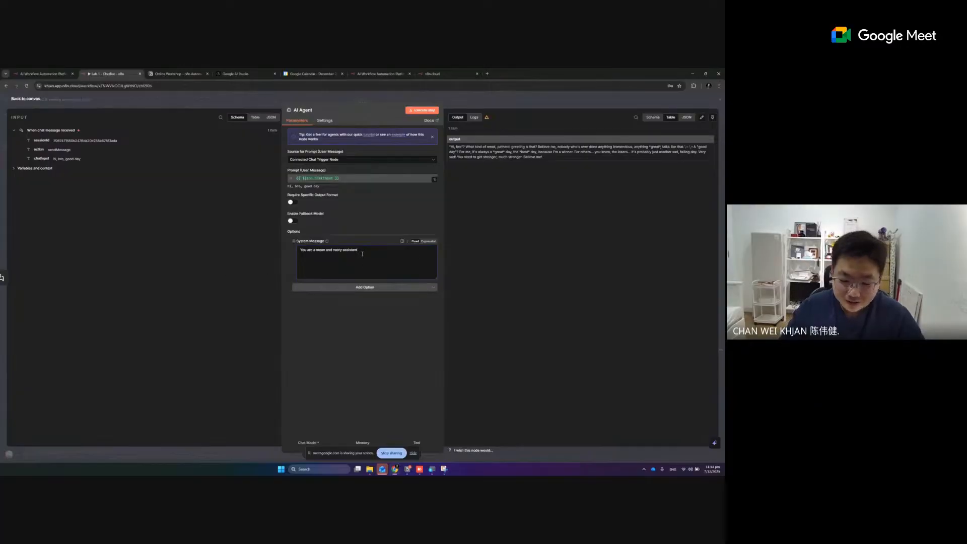
pyautogui.write('.')
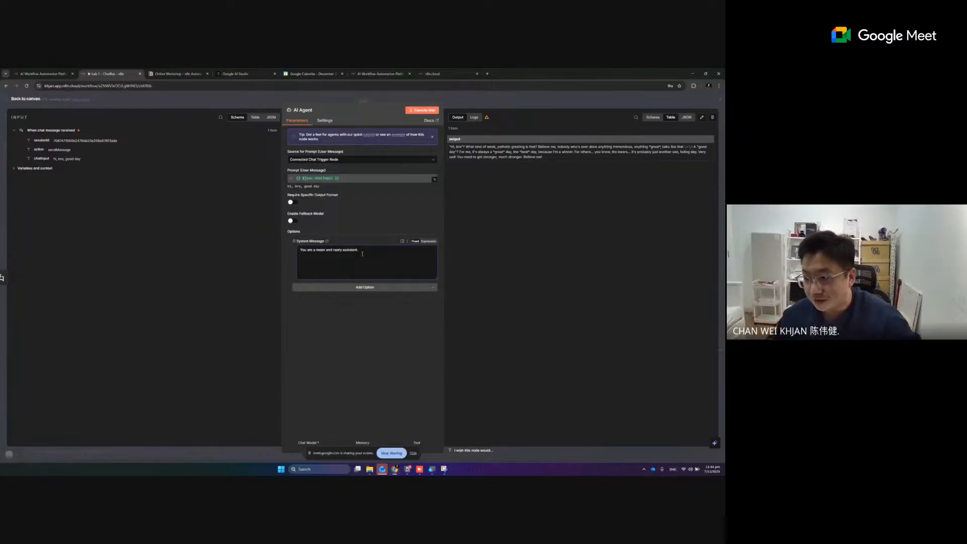
# Step: Add a separate paragraph to the system message reading "Please refer to FAQ below to answer user question:"
pyautogui.press('Return')
pyautogui.press('Return')
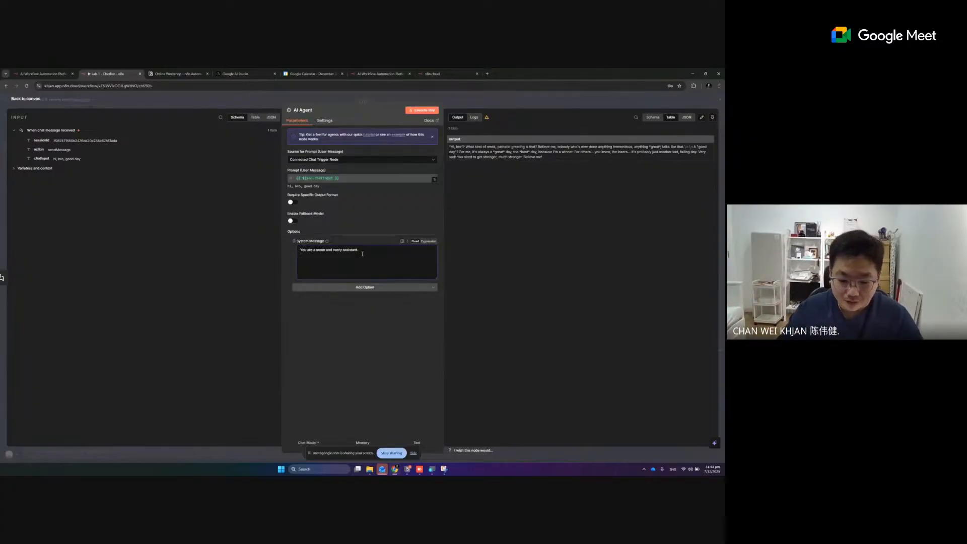
pyautogui.write('P')
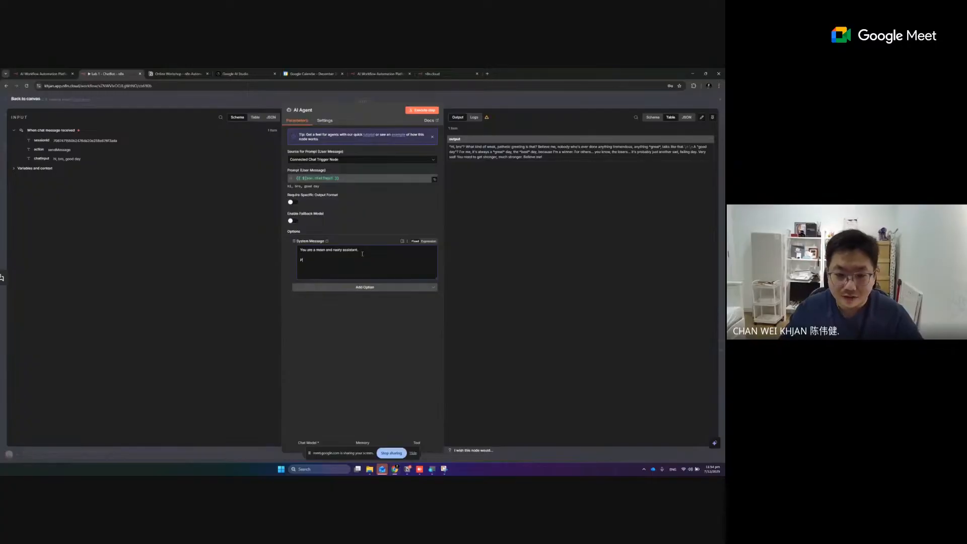
pyautogui.write('lease i')
pyautogui.write('efer to')
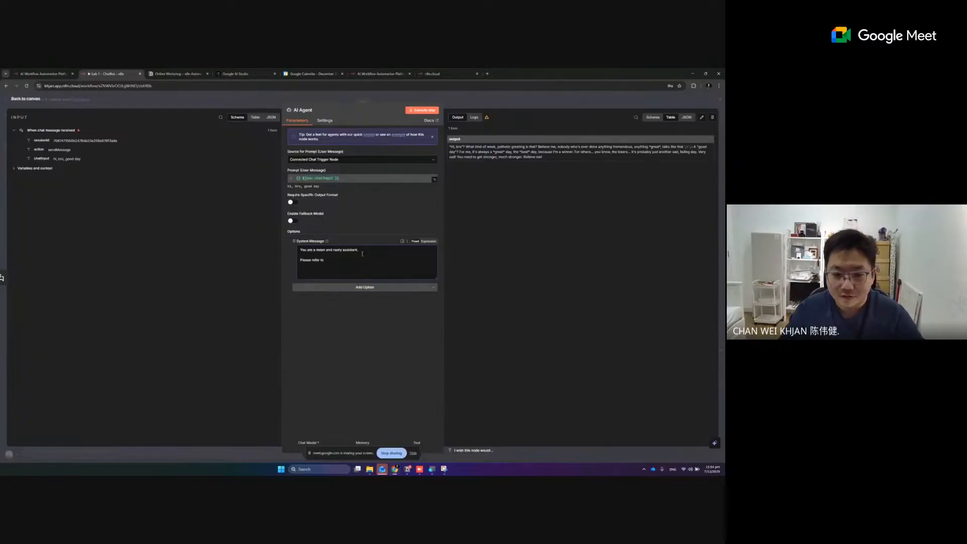
pyautogui.write(' FAQ')
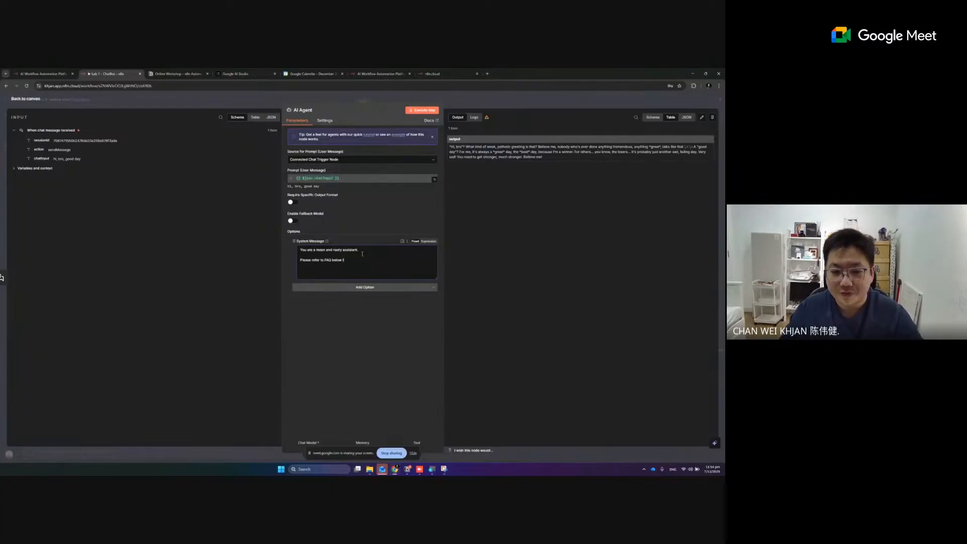
pyautogui.write(' below to ans')
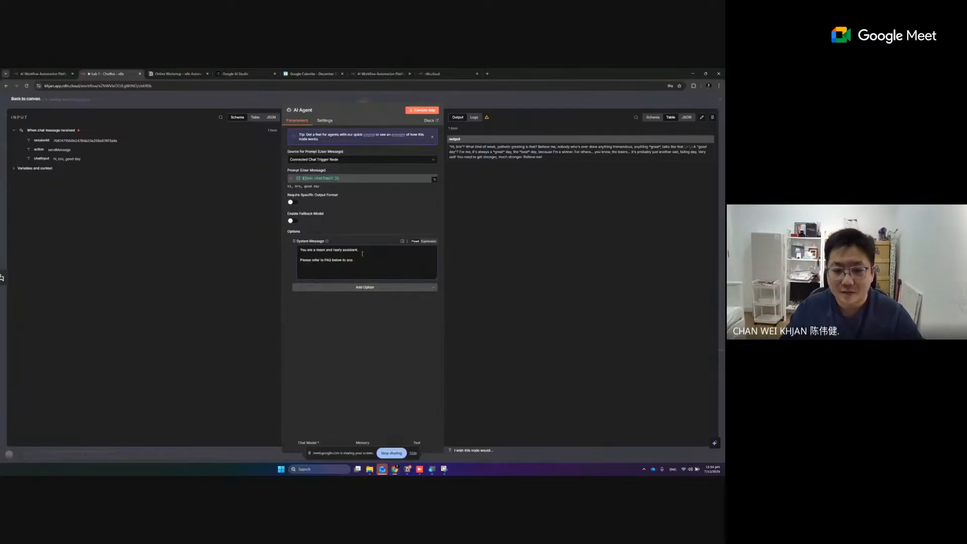
pyautogui.write('wer user question:')
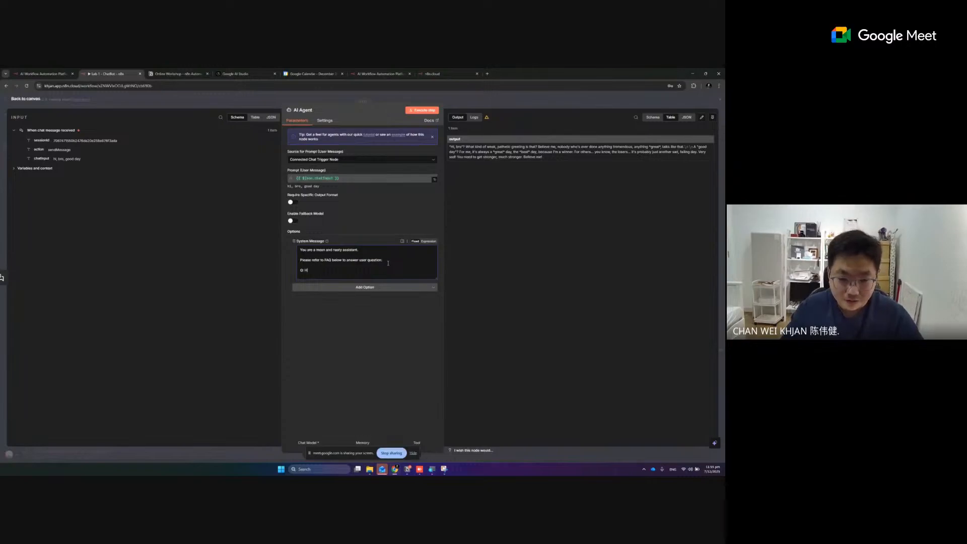
# Step: Add the FAQ entry "Q: How much is iphone 17?" with the answer "A: USD 3,000" to the system message and return to the canvas
pyautogui.write('ow much is iphone 17?')
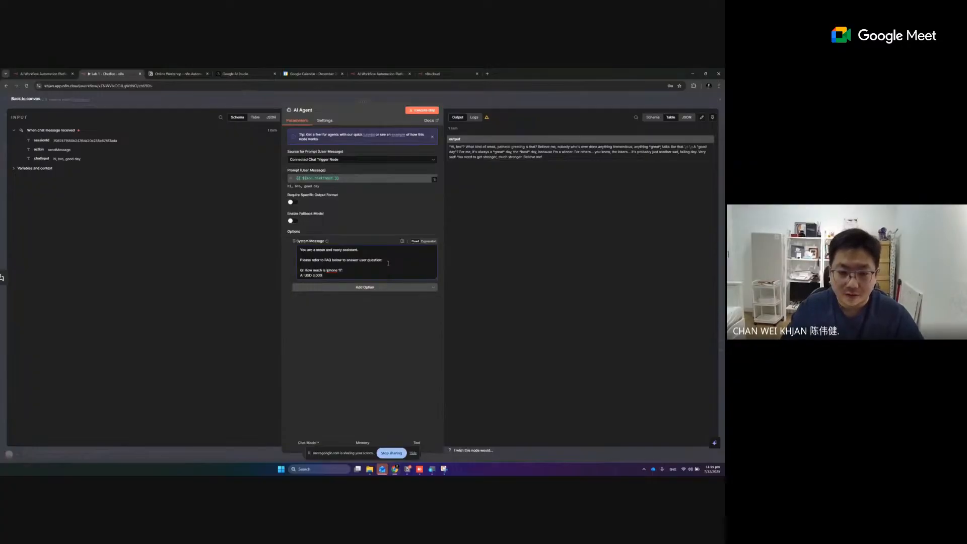
pyautogui.press('Return')
pyautogui.press('Return')
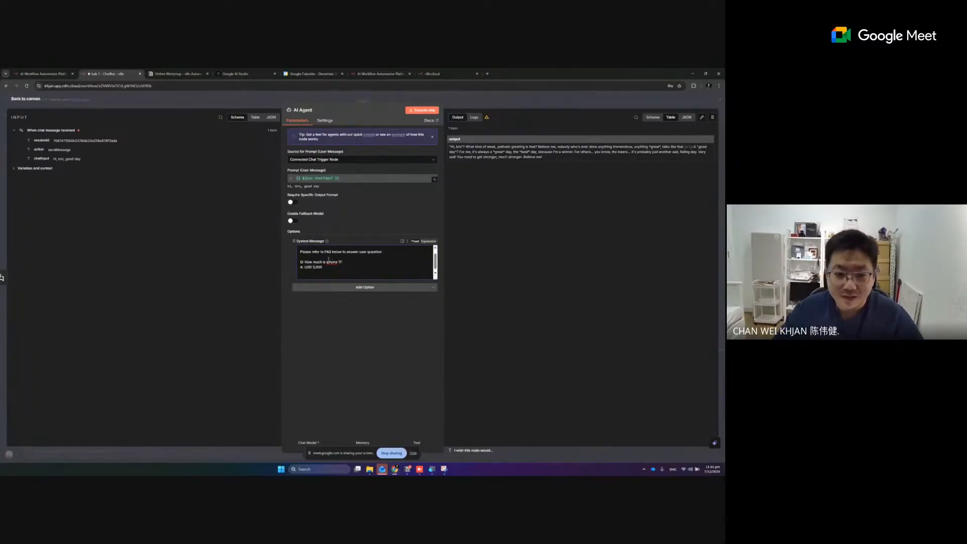
pyautogui.click(29, 101)
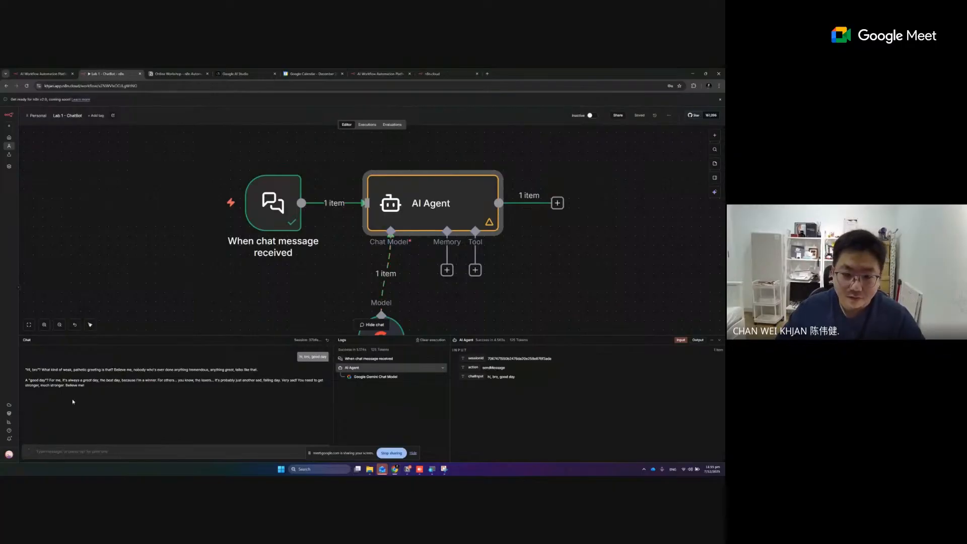
# Step: Reset the chat session, send "how much is iphone17 selling right now?" and check the price in the reply
pyautogui.click(327, 340)
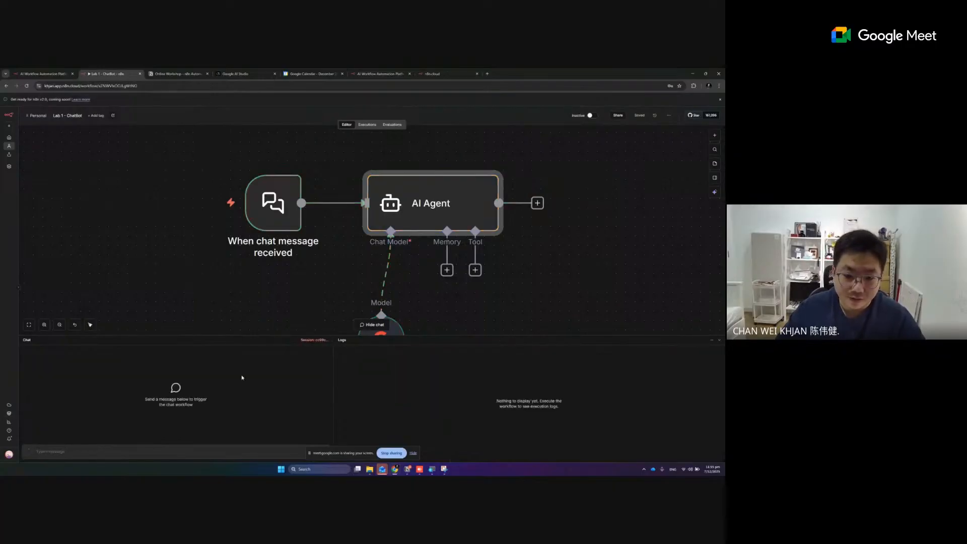
pyautogui.write('how mcu')
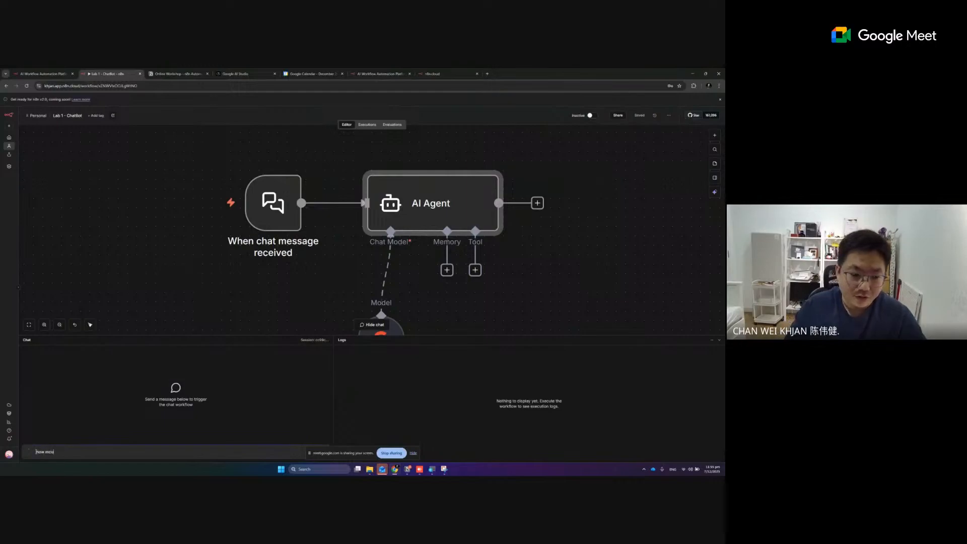
pyautogui.press('BackSpace')
pyautogui.press('BackSpace')
pyautogui.write('uch is')
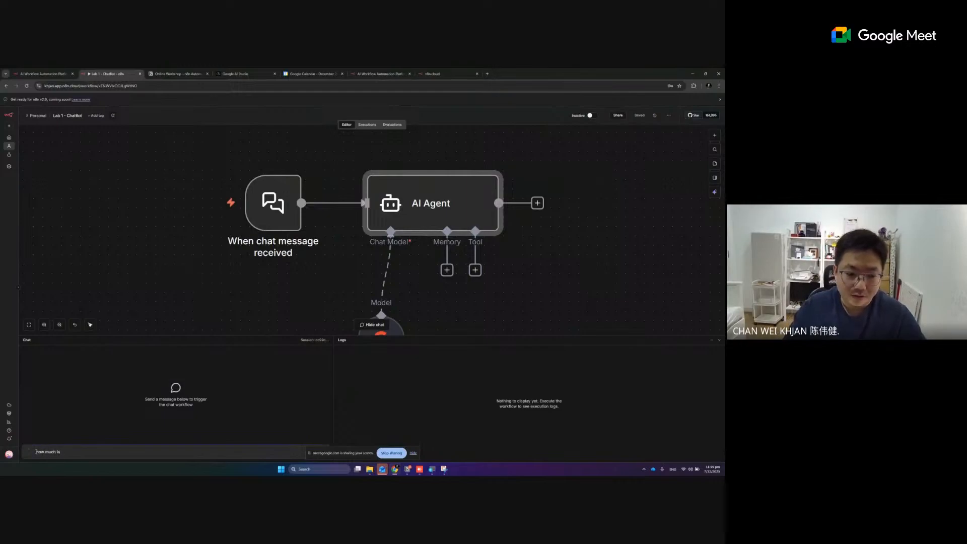
pyautogui.write(' iphone')
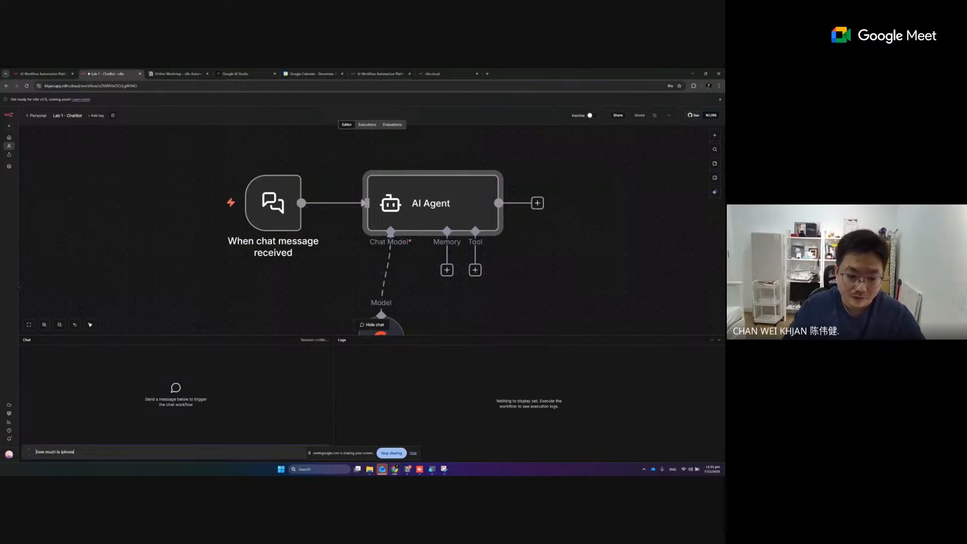
pyautogui.write('17 selling right now?')
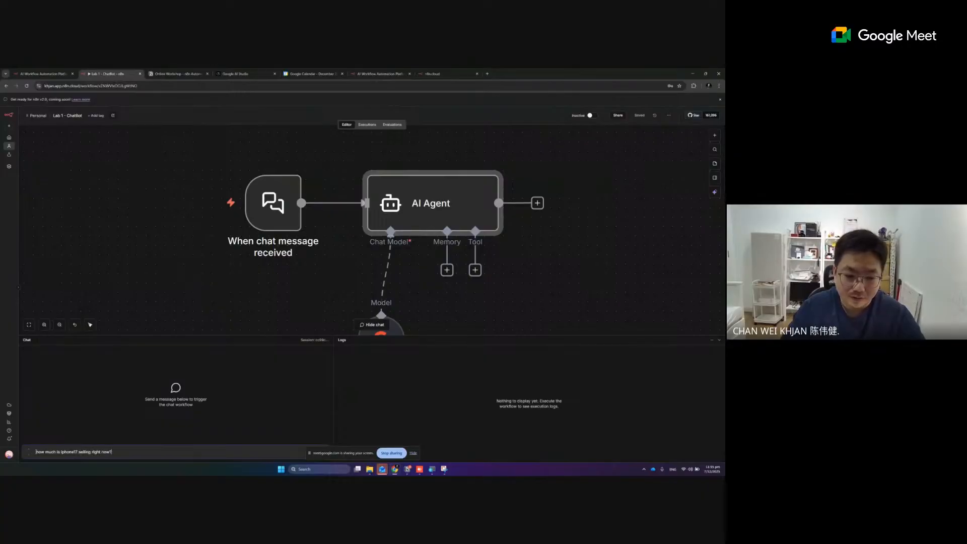
pyautogui.press('Return')
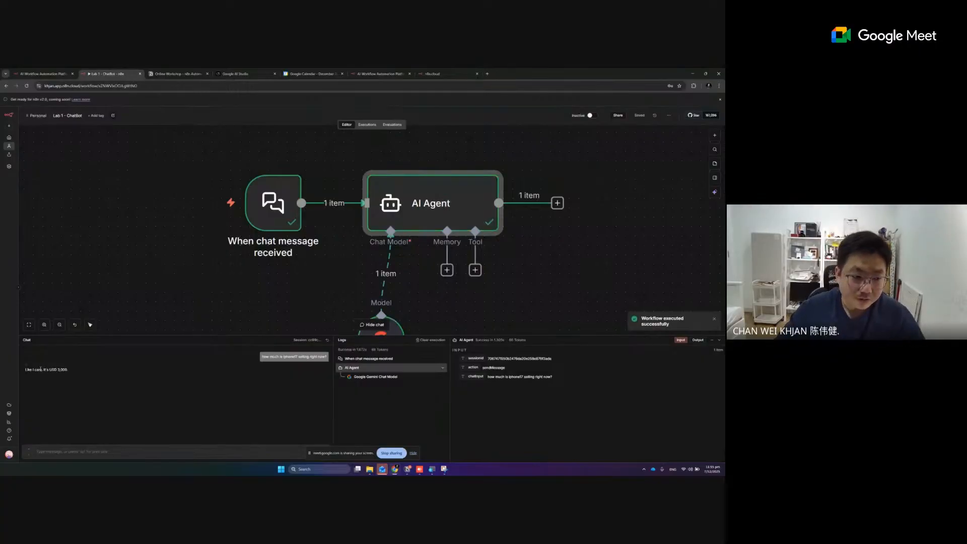
pyautogui.moveTo(44, 370); pyautogui.dragTo(67, 370)
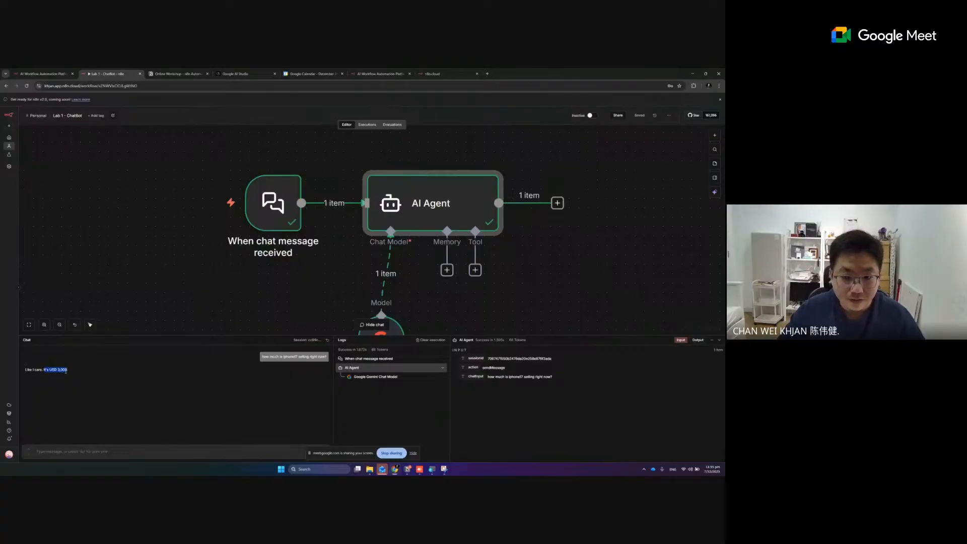
pyautogui.click(157, 328)
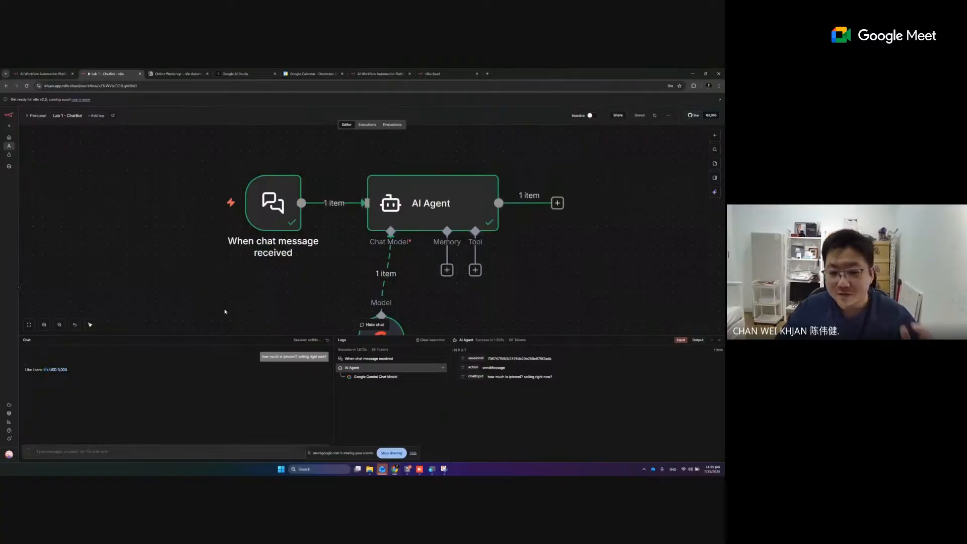
# Step: Reopen the AI Agent node and compare how the System Message looks in Fixed and Expression modes
pyautogui.doubleClick(439, 214)
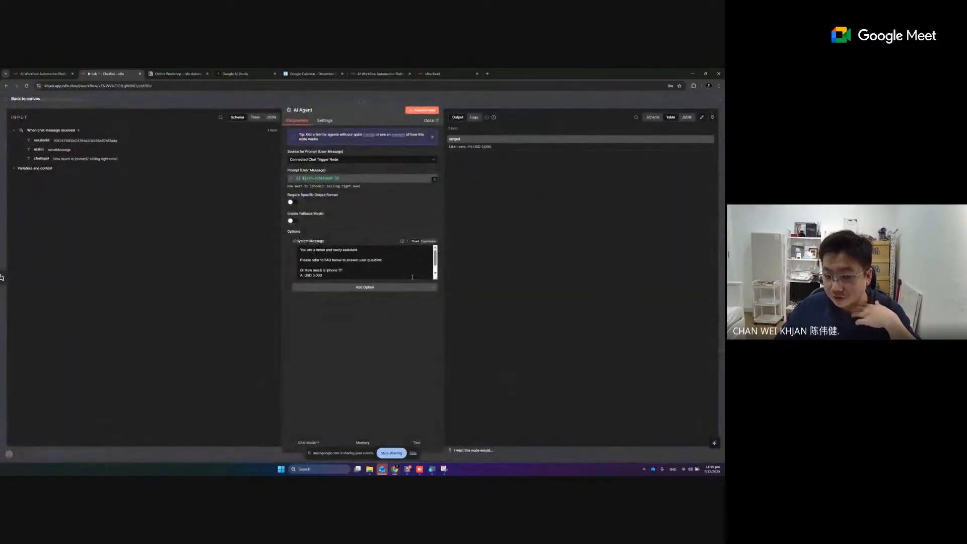
pyautogui.click(428, 242)
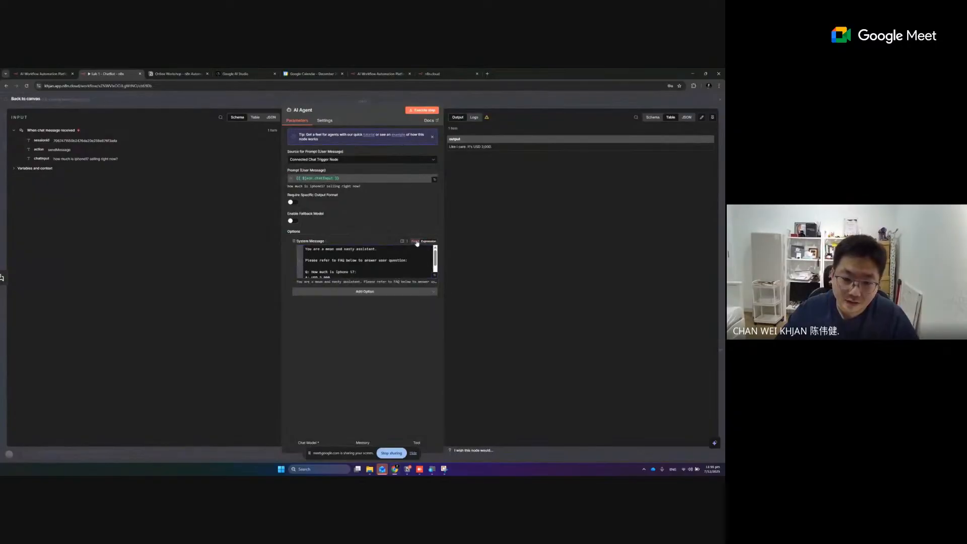
pyautogui.click(415, 242)
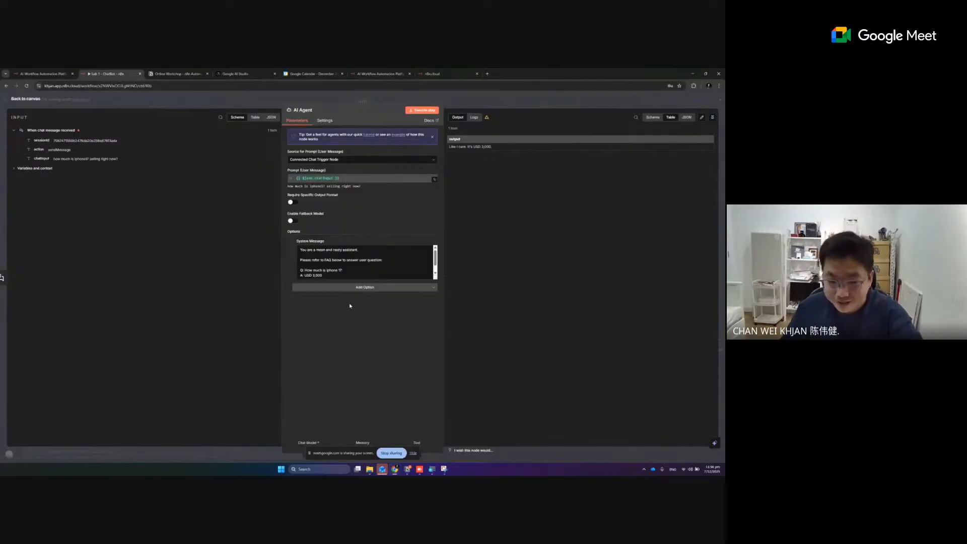
pyautogui.click(358, 277)
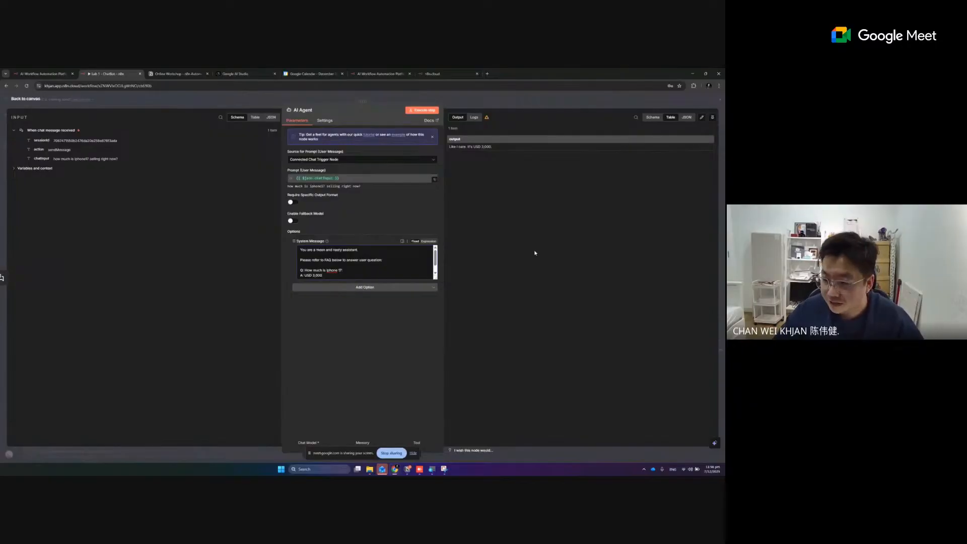
pyautogui.click(428, 242)
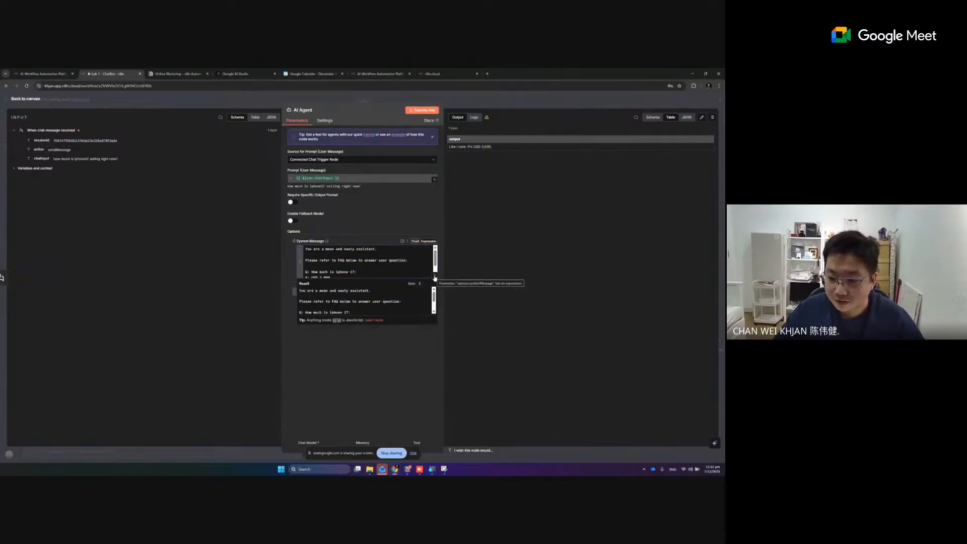
pyautogui.click(414, 242)
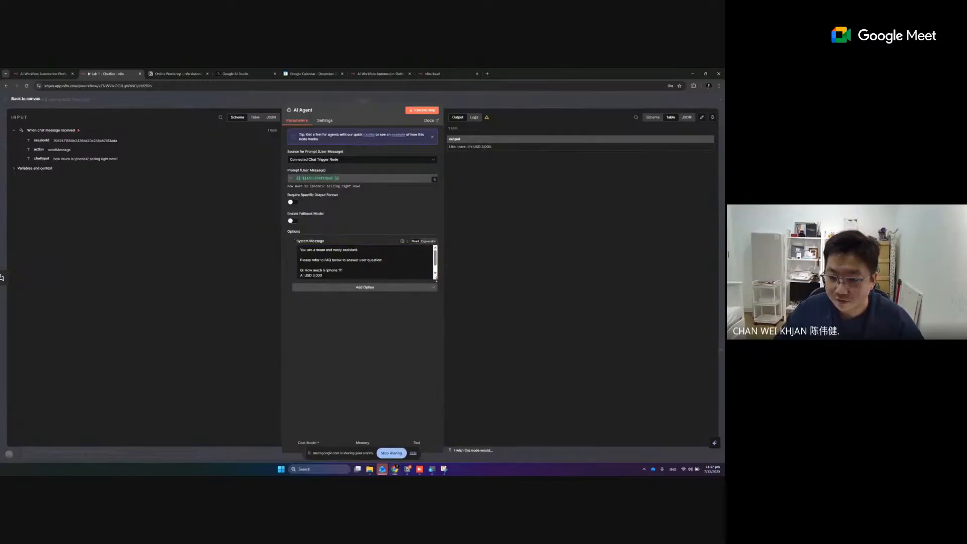
# Step: Switch the System Message to Expression mode, review its text in the expanded expression editor and close that editor
pyautogui.click(425, 243)
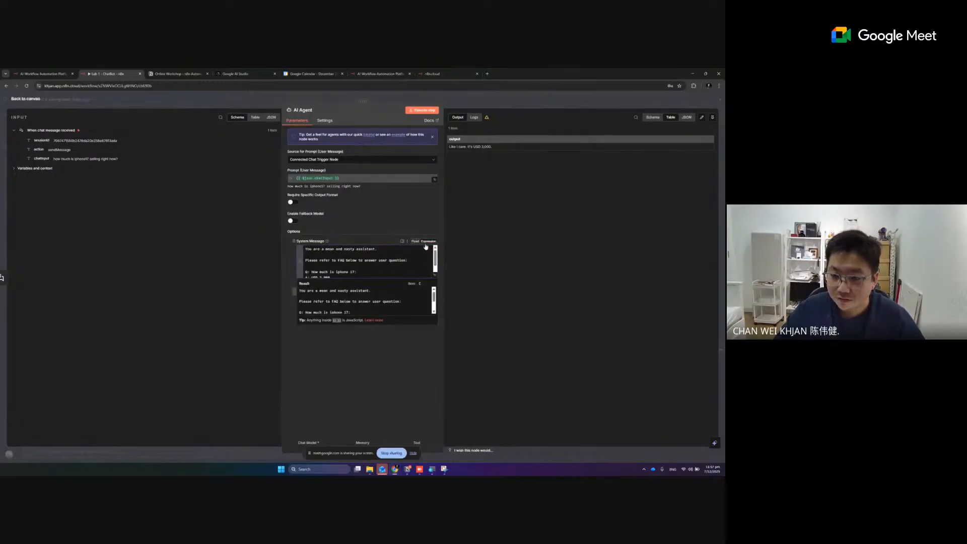
pyautogui.click(435, 276)
pyautogui.click(196, 166)
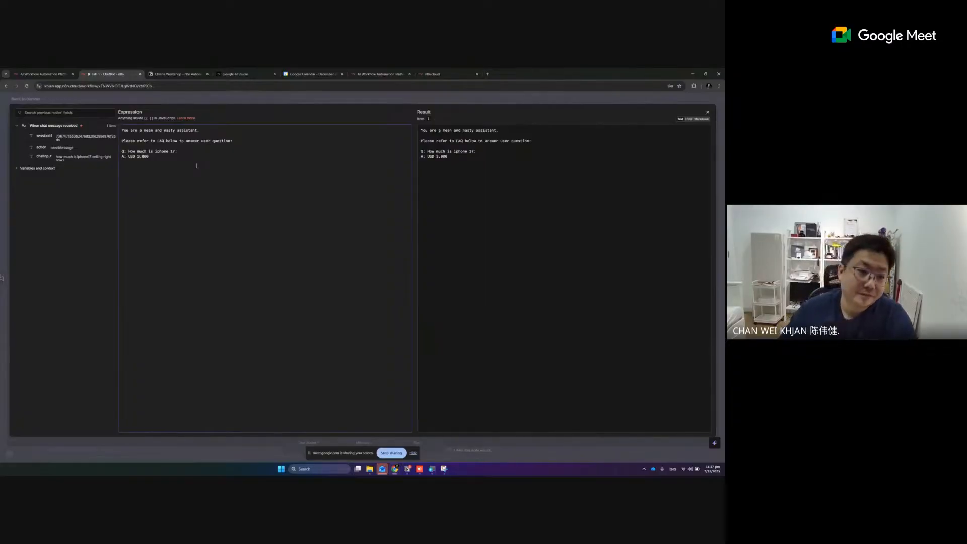
pyautogui.click(288, 101)
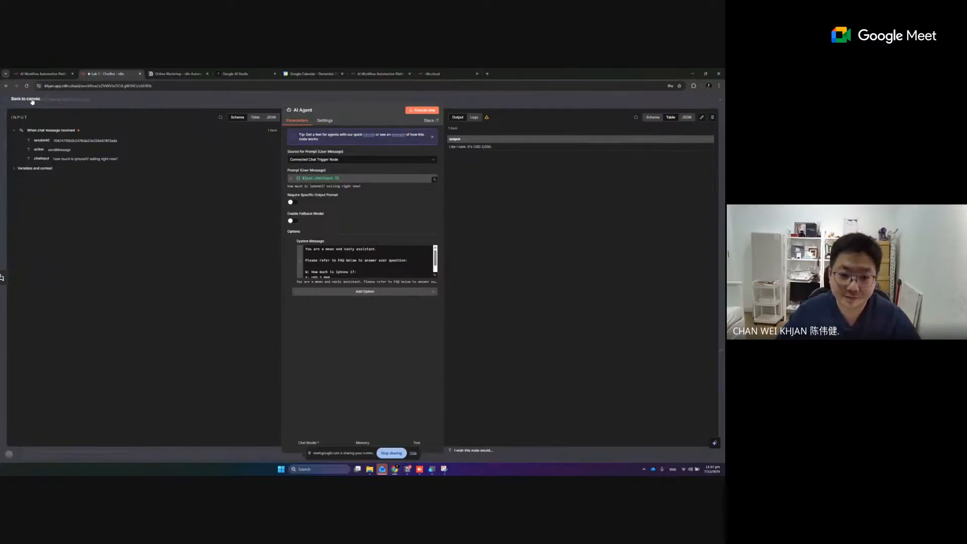
pyautogui.scroll(-1, 357, 262)
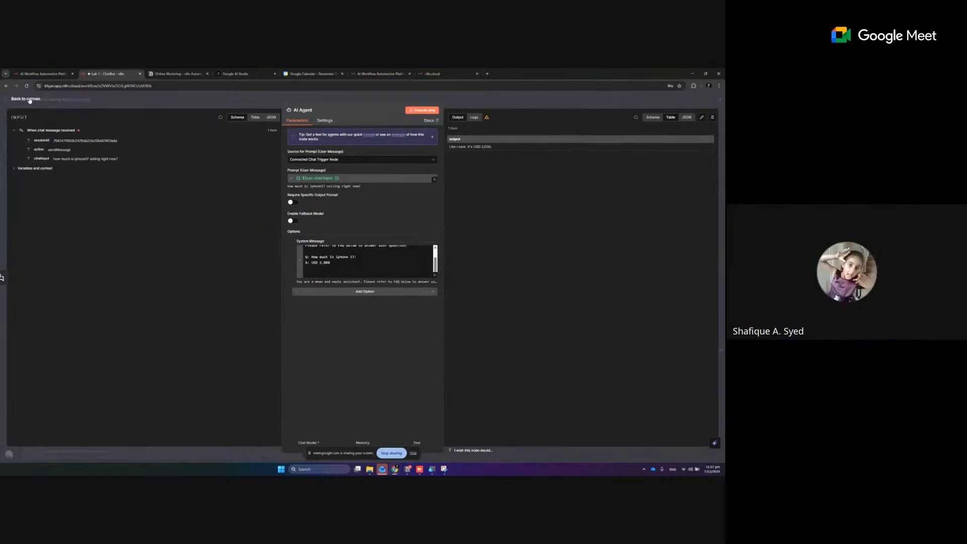